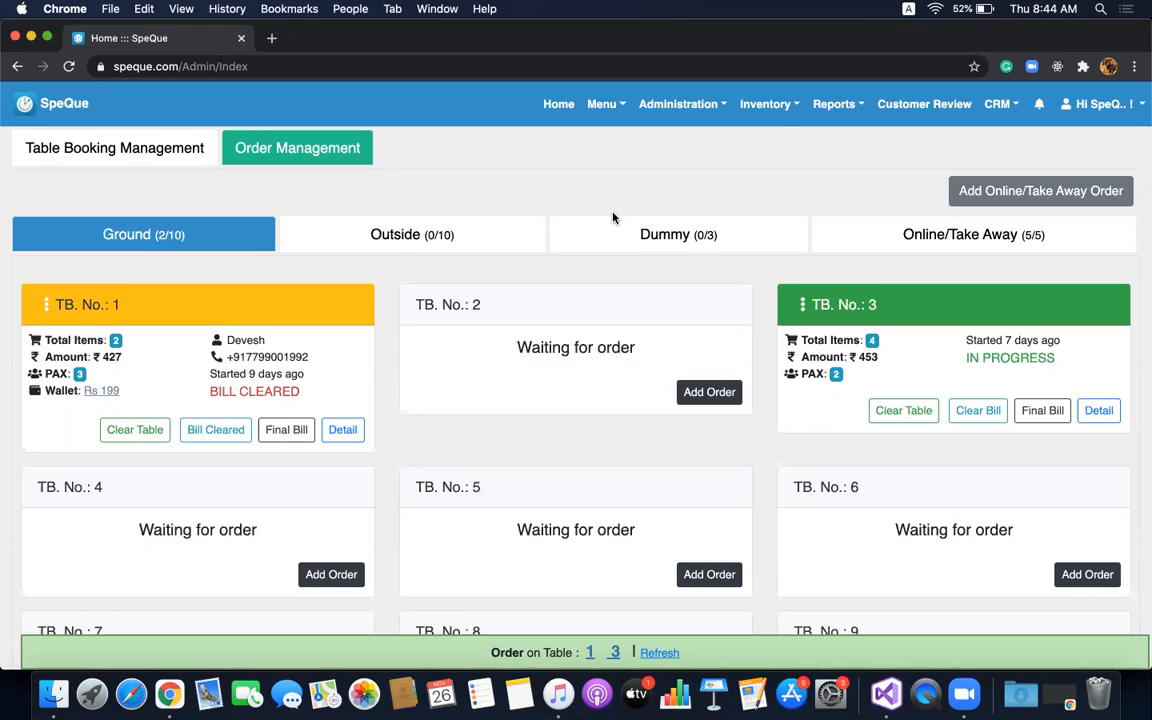
# Begin a new inventory indent requested from Kitchen, with Store as the supplying store.
pyautogui.click(765, 104)
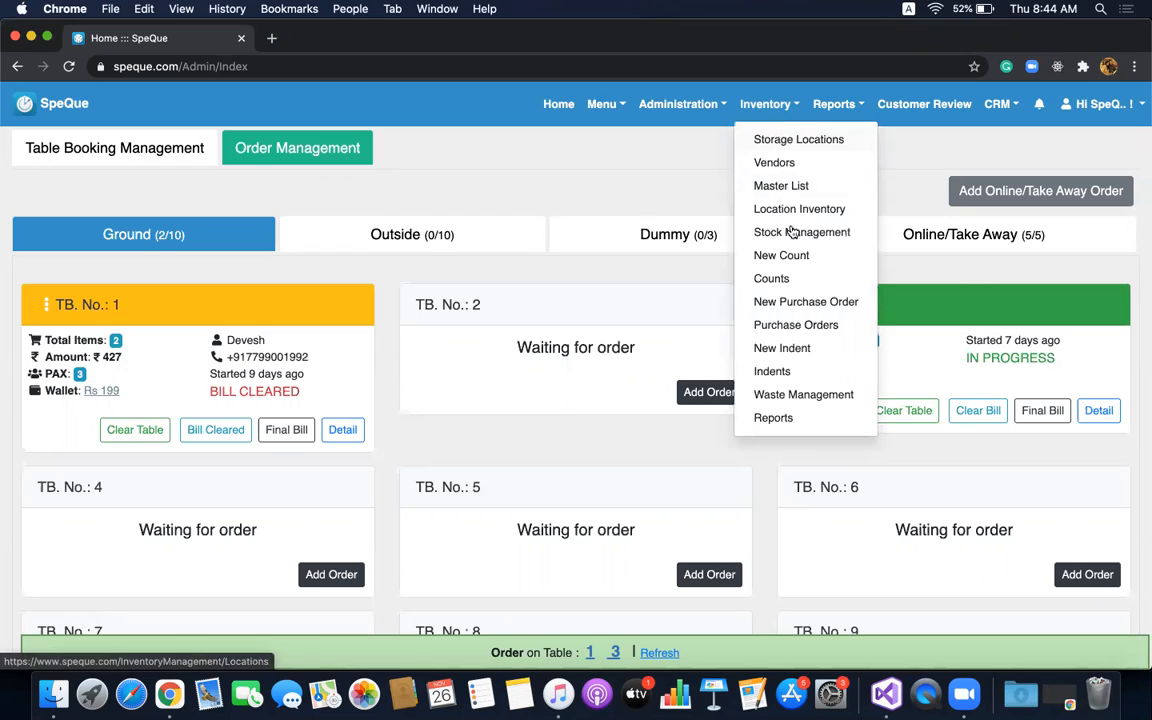
pyautogui.click(794, 350)
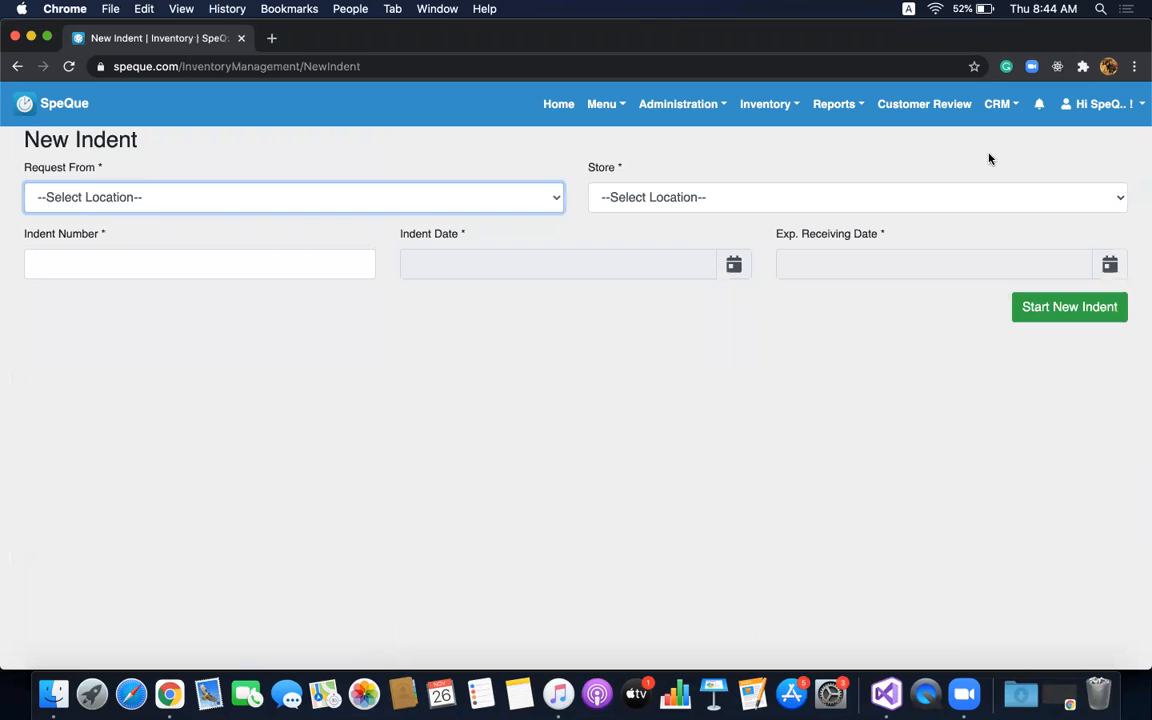
pyautogui.click(154, 203)
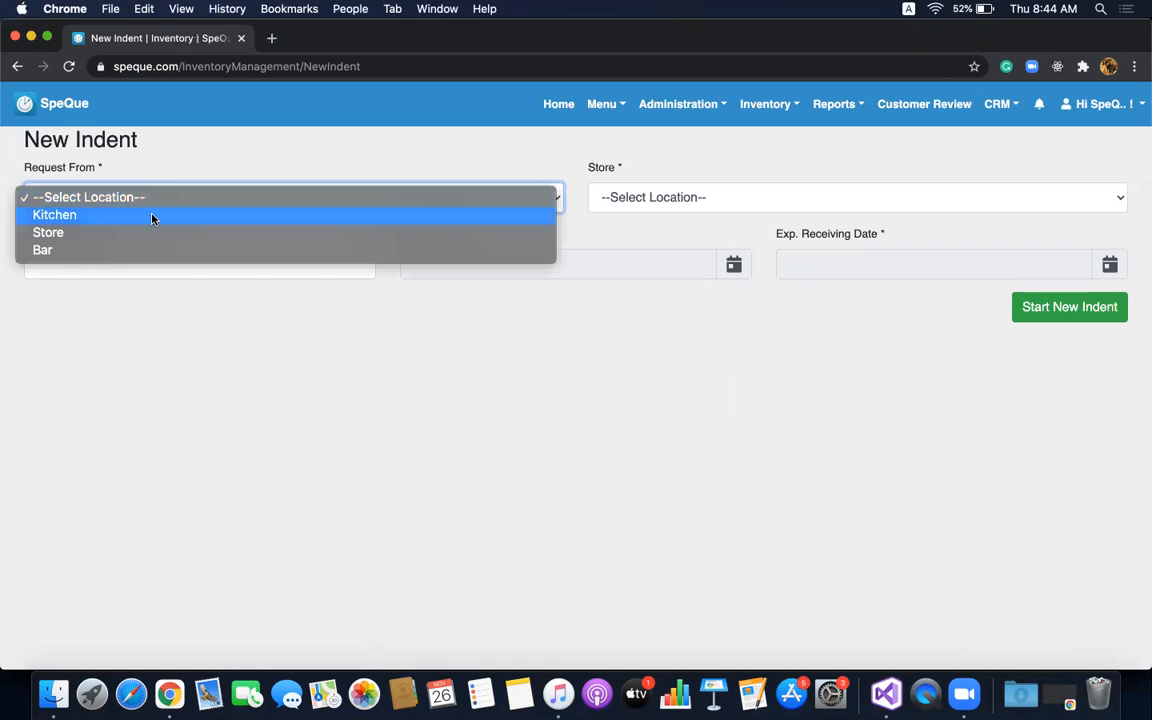
pyautogui.click(153, 219)
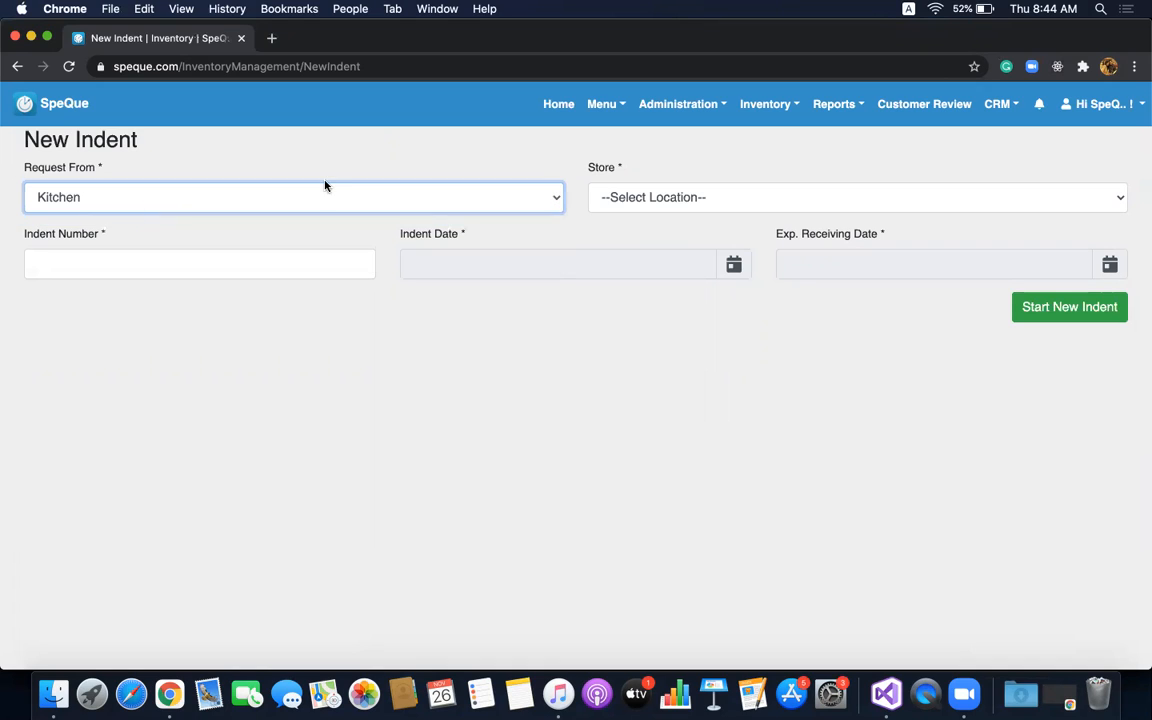
pyautogui.click(684, 197)
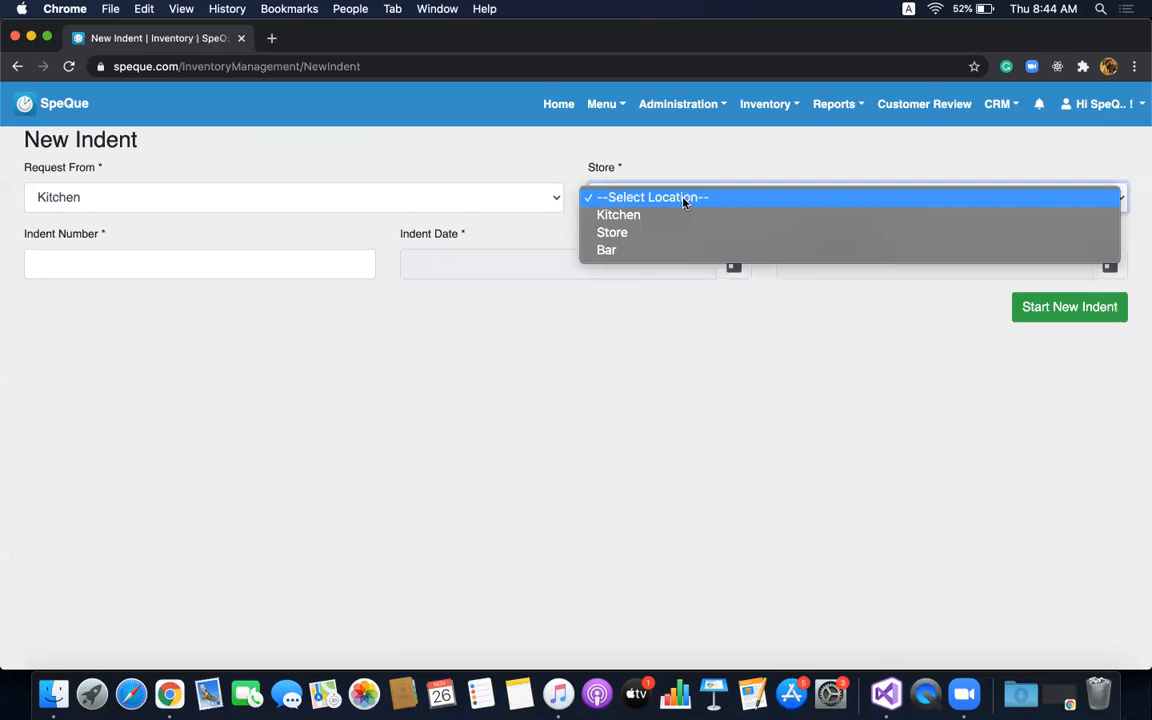
pyautogui.click(683, 231)
# Enter indent number I261120, set the indent and expected receiving dates to November 26, 2020, and start the indent.
pyautogui.click(179, 267)
pyautogui.write('I26')
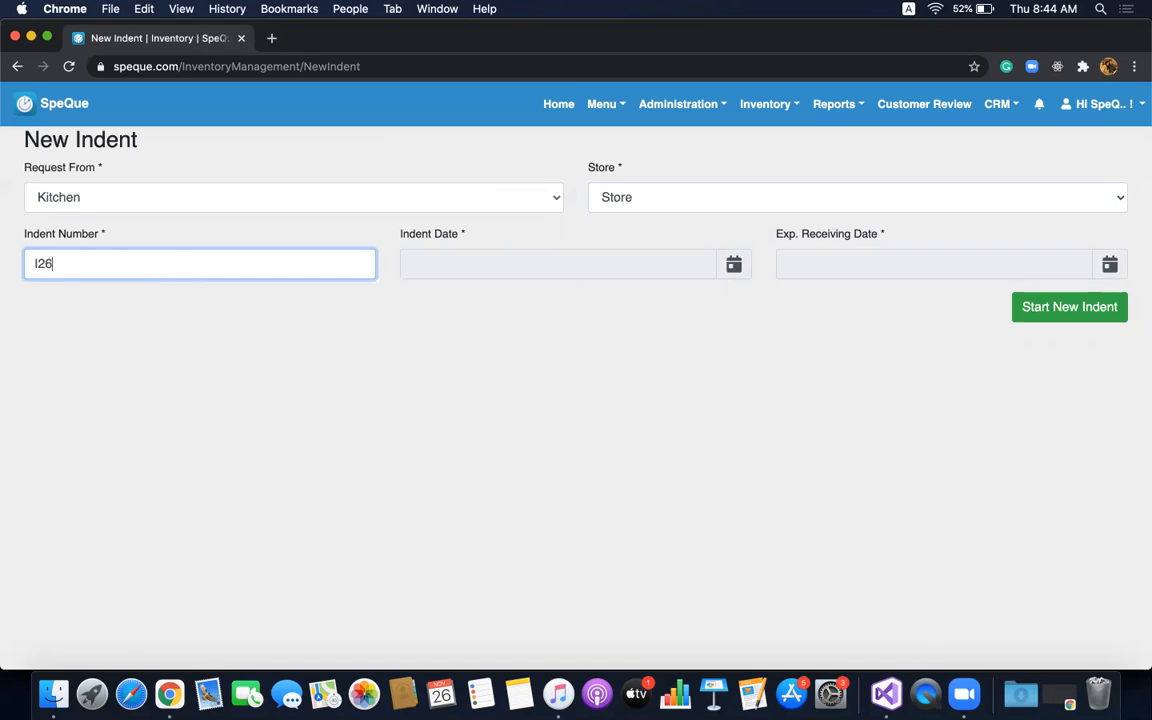
pyautogui.write('1120')
pyautogui.click(733, 265)
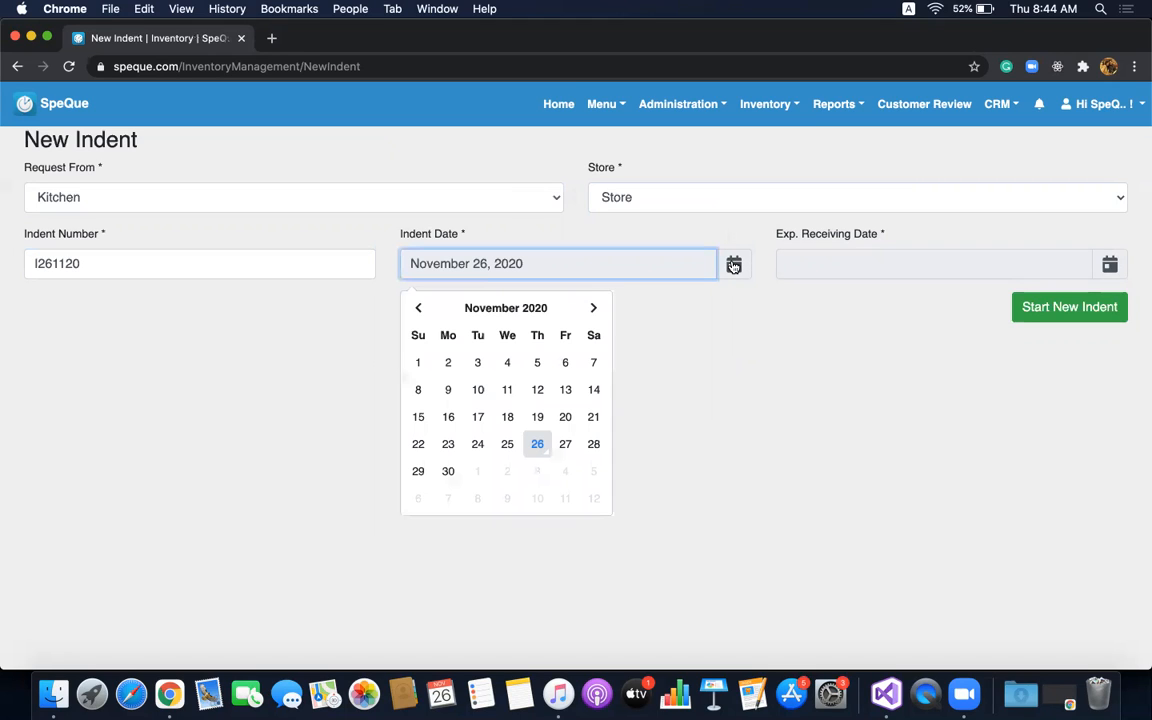
pyautogui.click(532, 448)
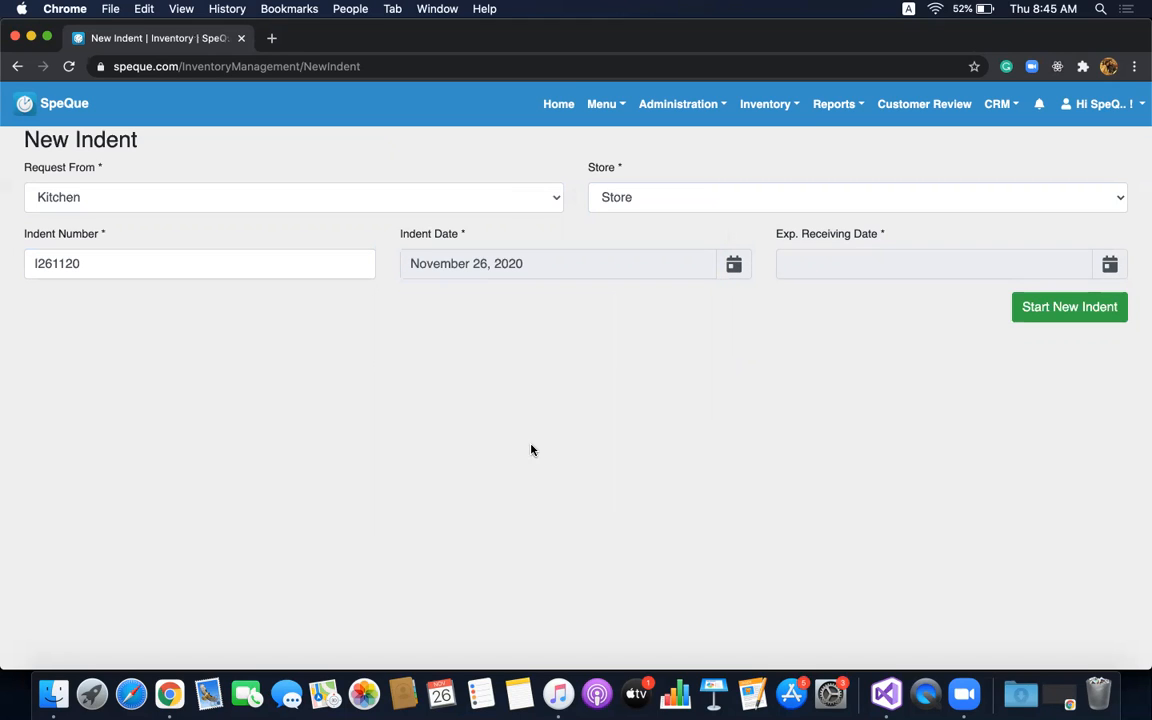
pyautogui.click(1110, 266)
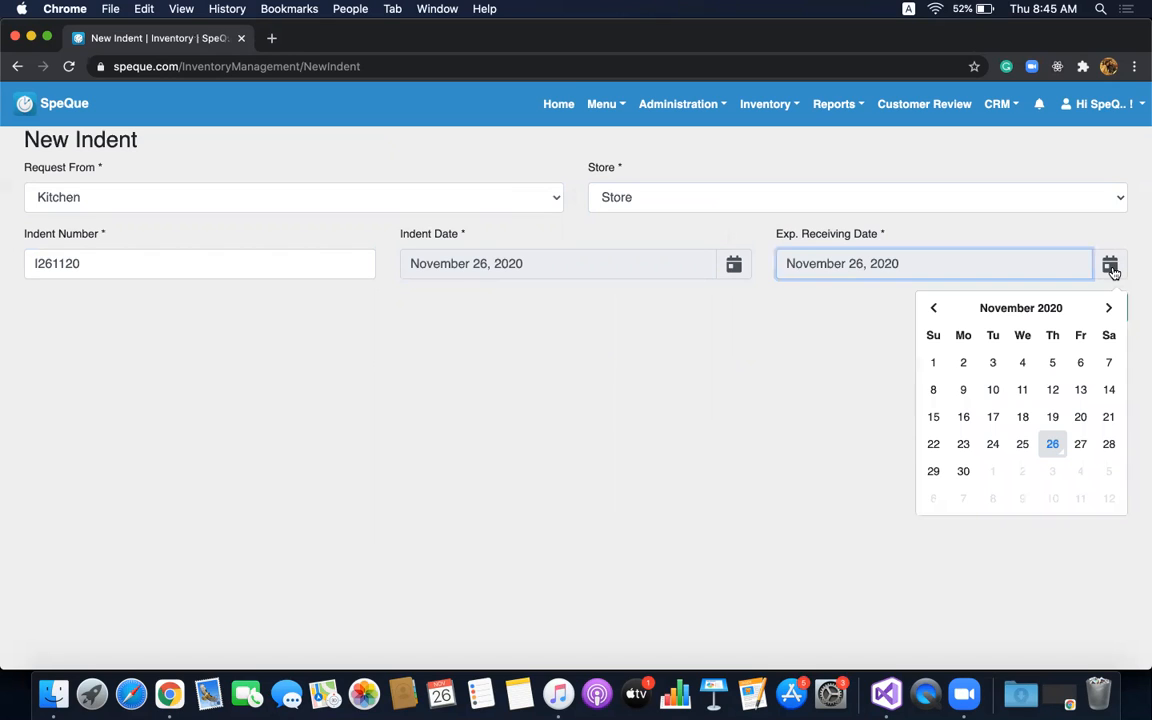
pyautogui.click(1050, 444)
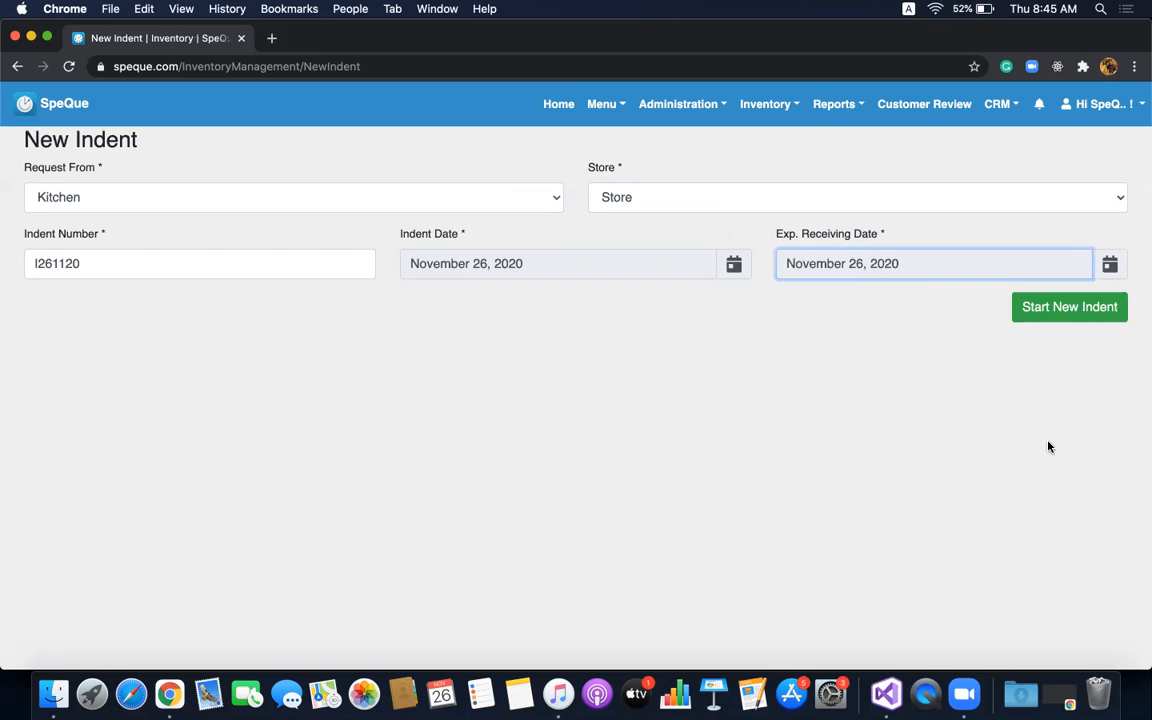
pyautogui.click(1066, 312)
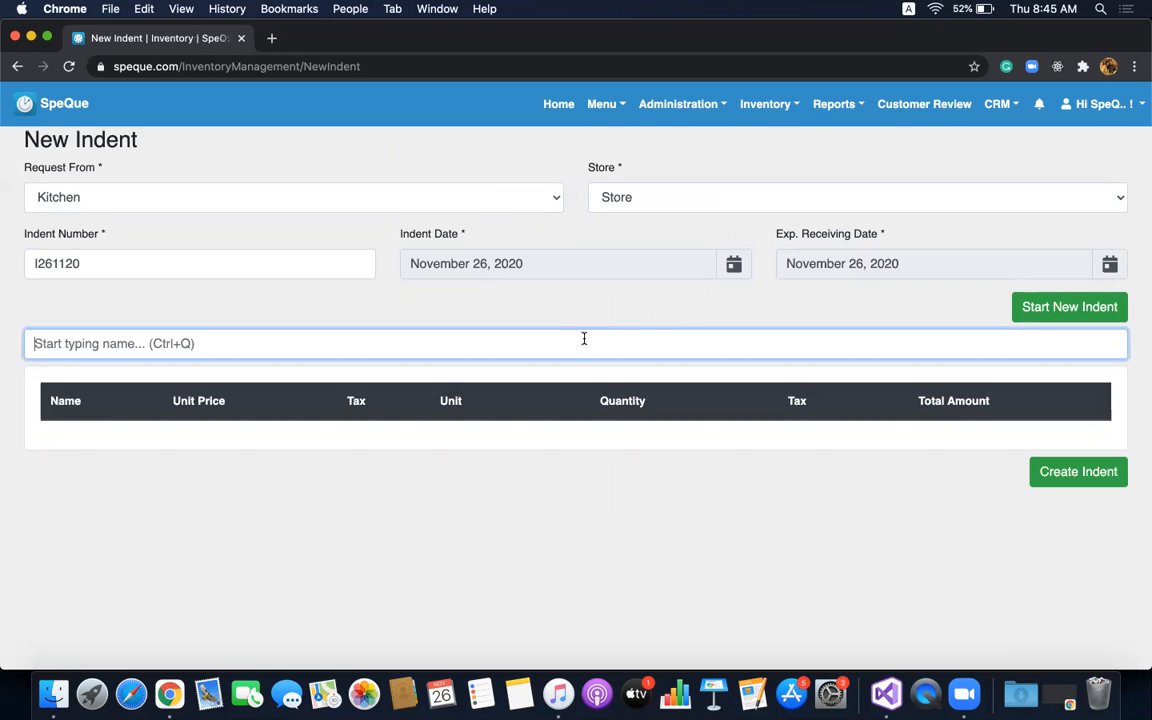
# Add Basmati Rice, Black Salt and Paneer to the indent's item list.
pyautogui.write('a')
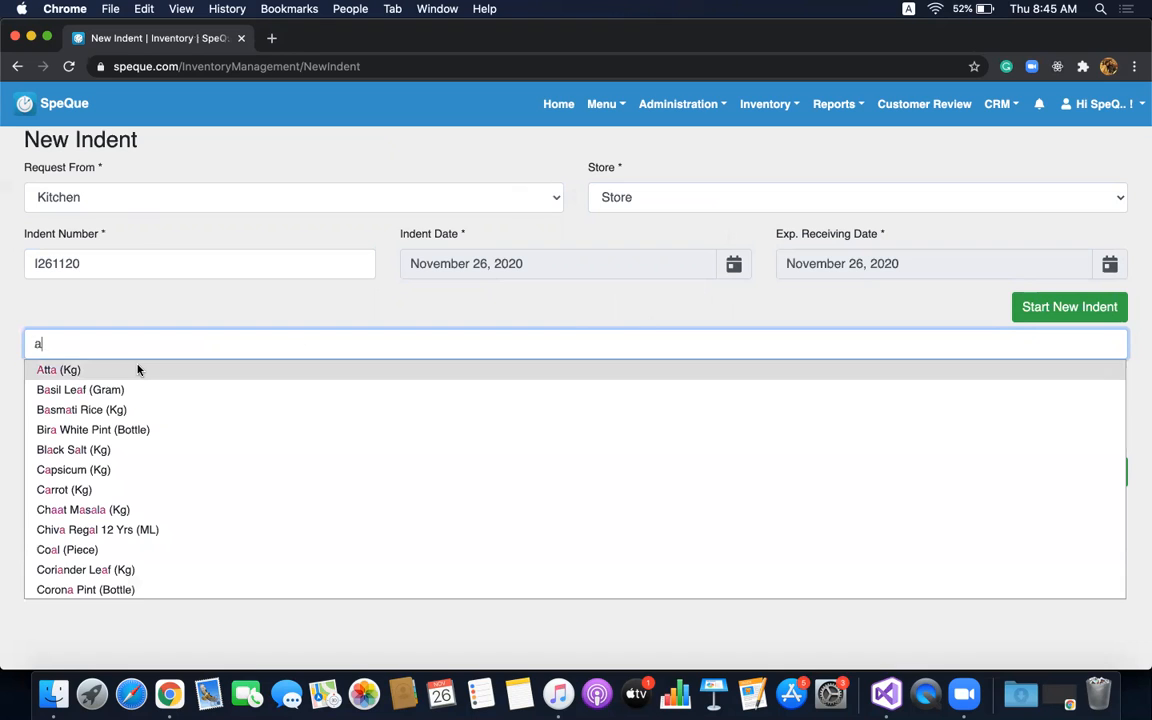
pyautogui.click(135, 409)
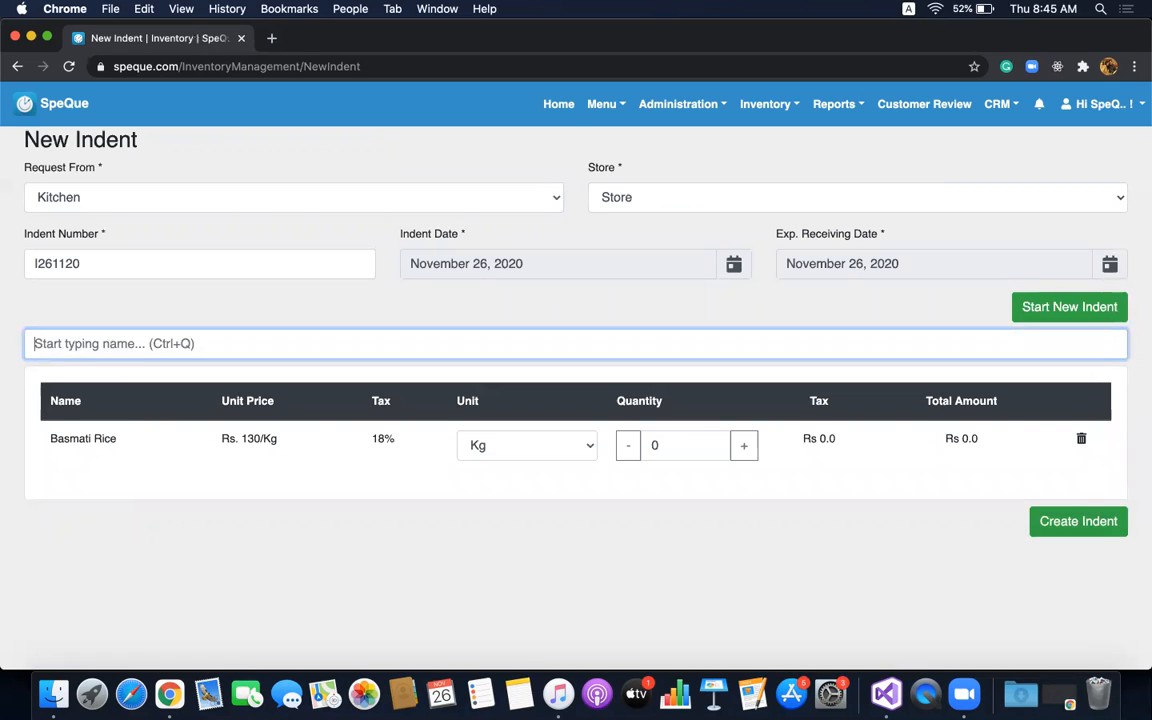
pyautogui.write('b')
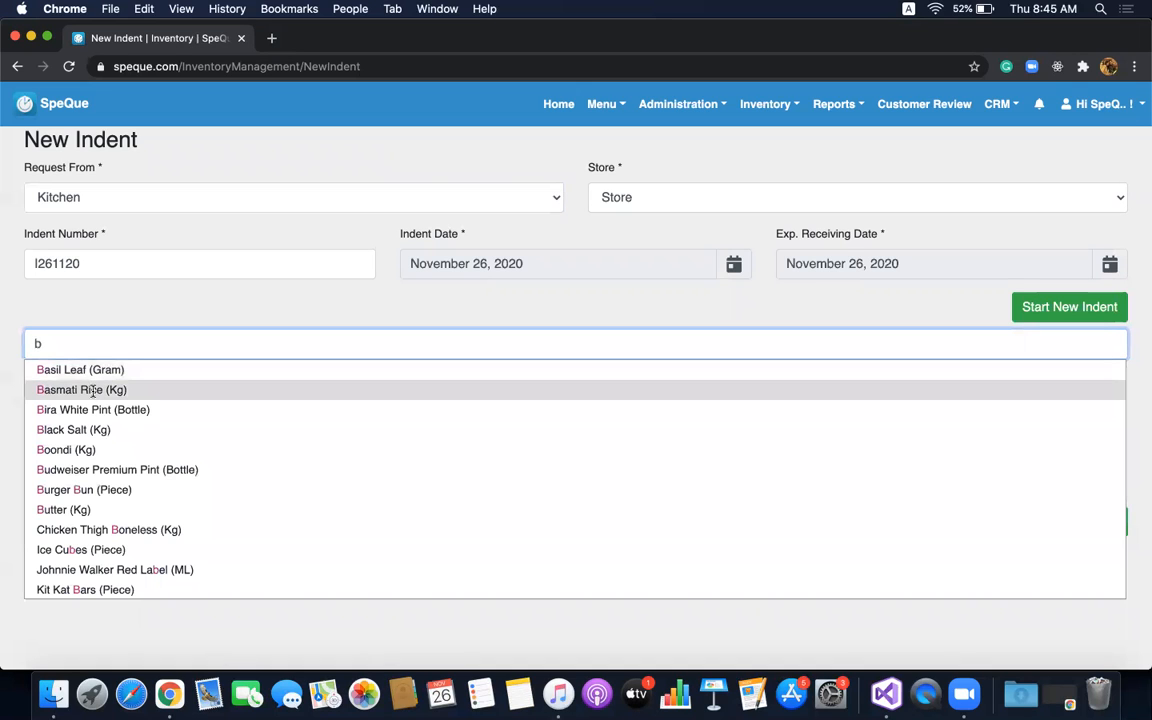
pyautogui.click(97, 430)
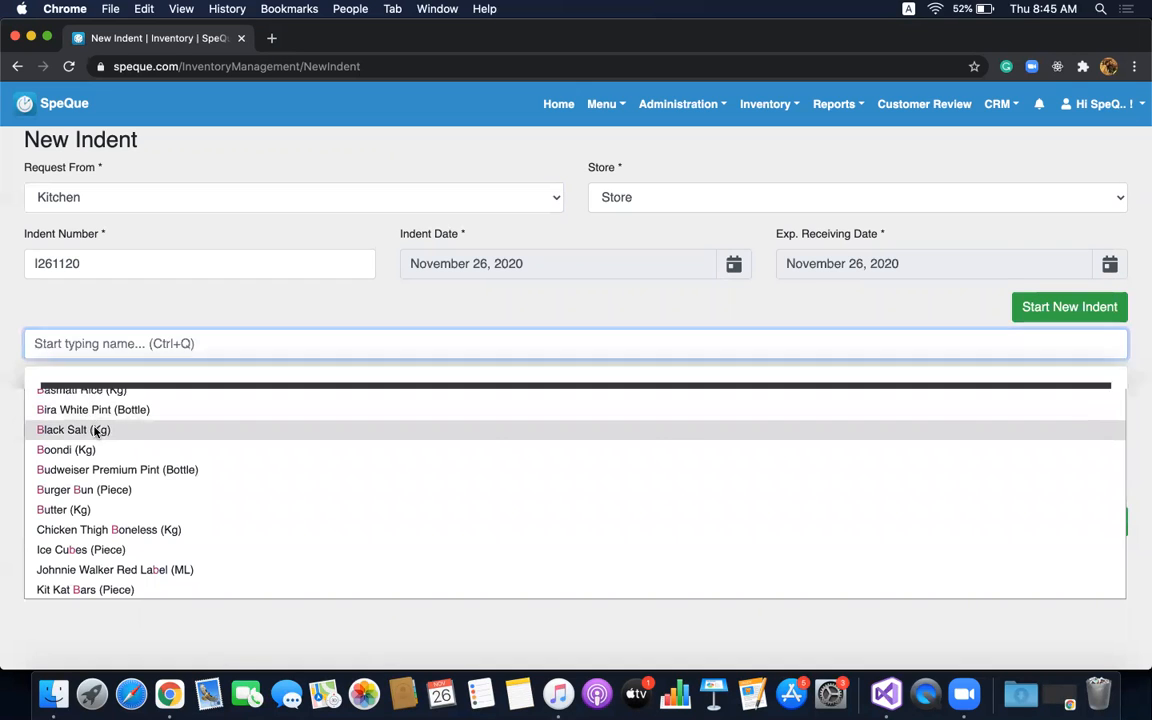
pyautogui.click(123, 345)
pyautogui.write('p')
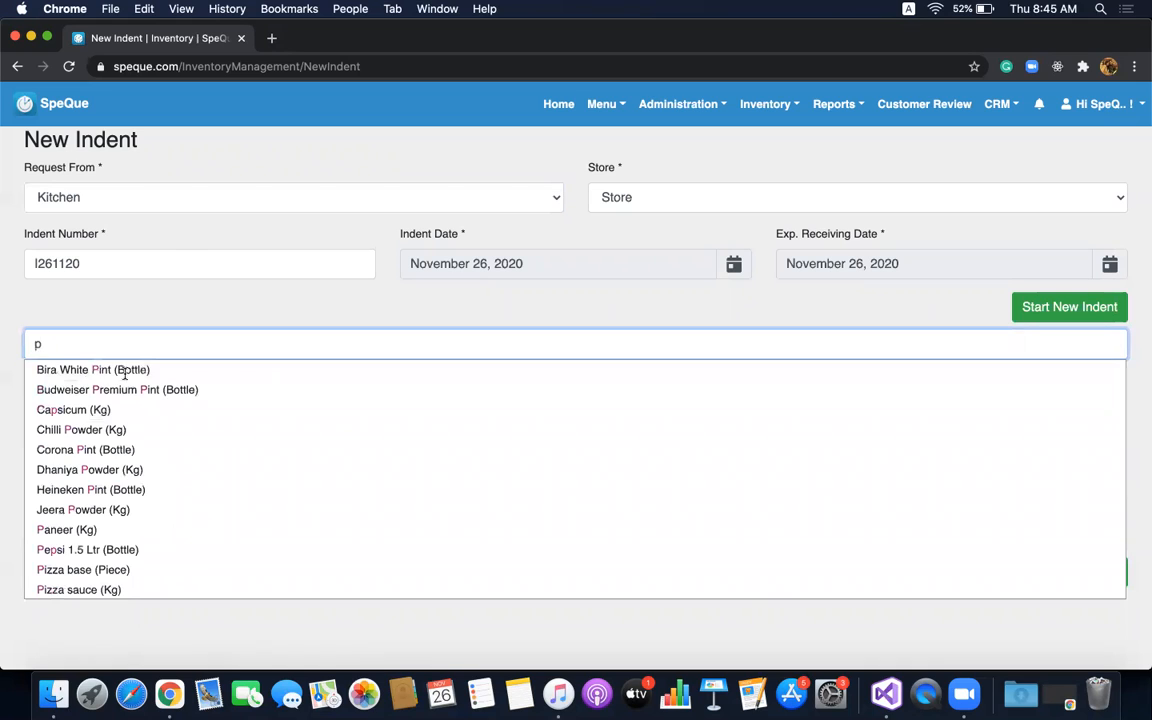
pyautogui.click(78, 529)
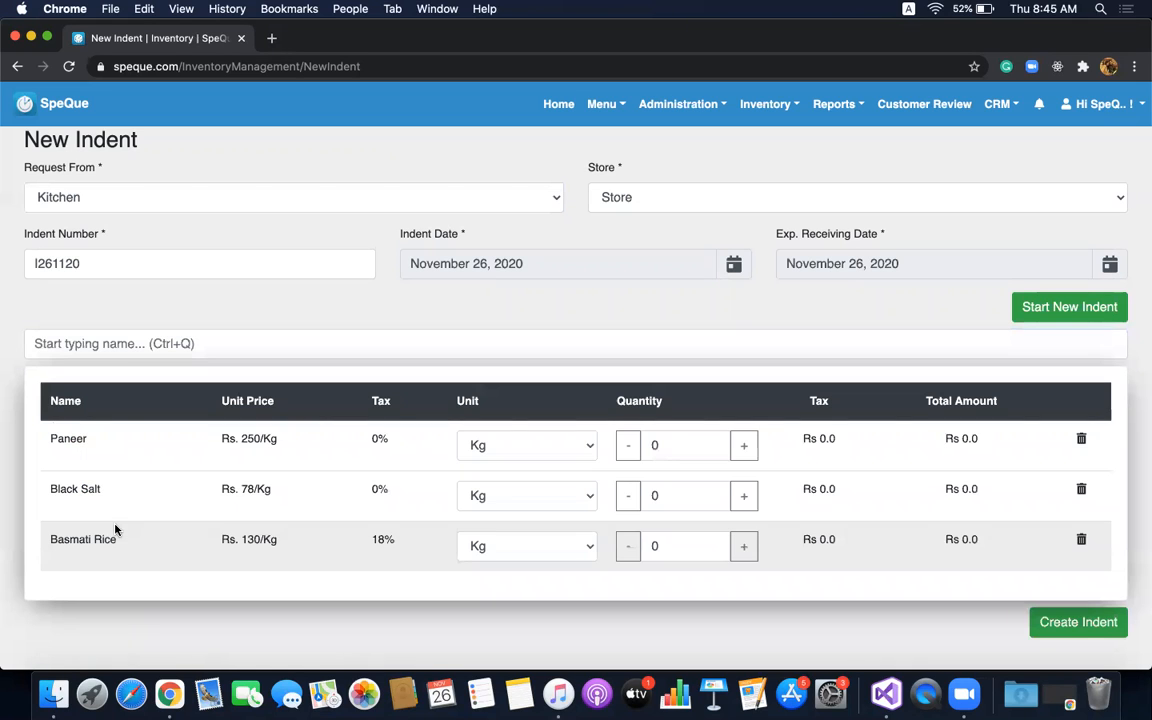
# Set the quantities to 2 kg Paneer, 1 kg Black Salt and 5 kg Basmati Rice, and create the indent.
pyautogui.click(743, 445)
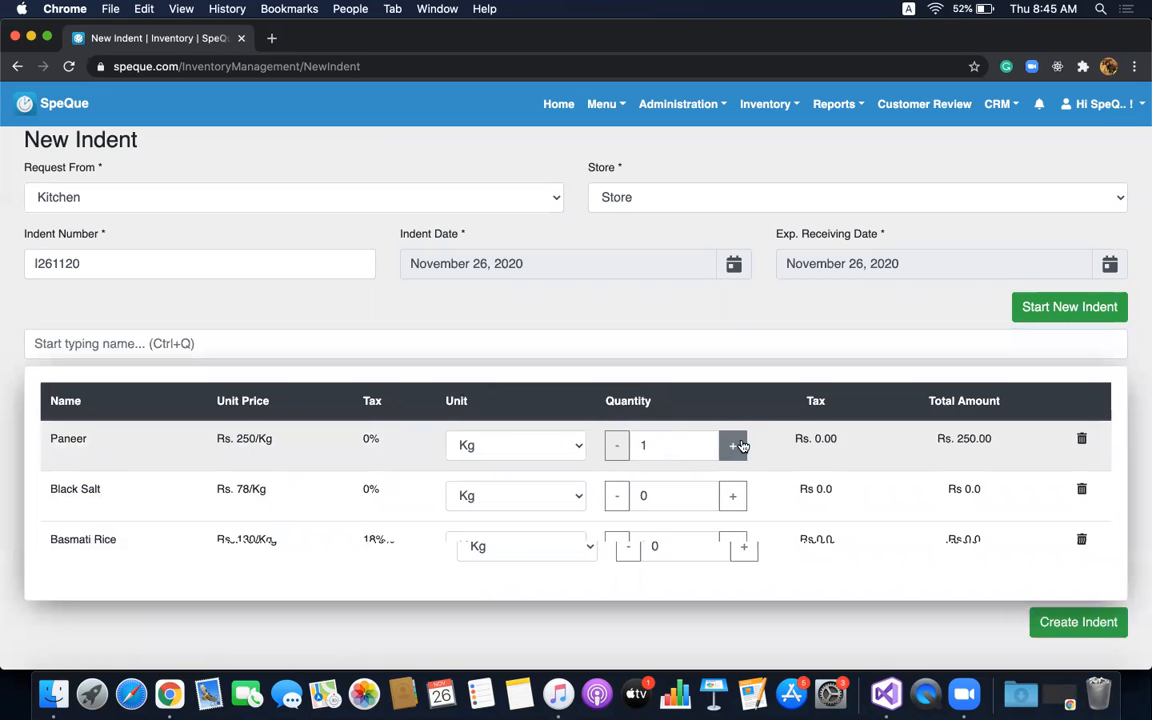
pyautogui.click(743, 445)
pyautogui.click(732, 498)
pyautogui.click(733, 545)
pyautogui.click(733, 545)
pyautogui.click(733, 545)
pyautogui.click(733, 545)
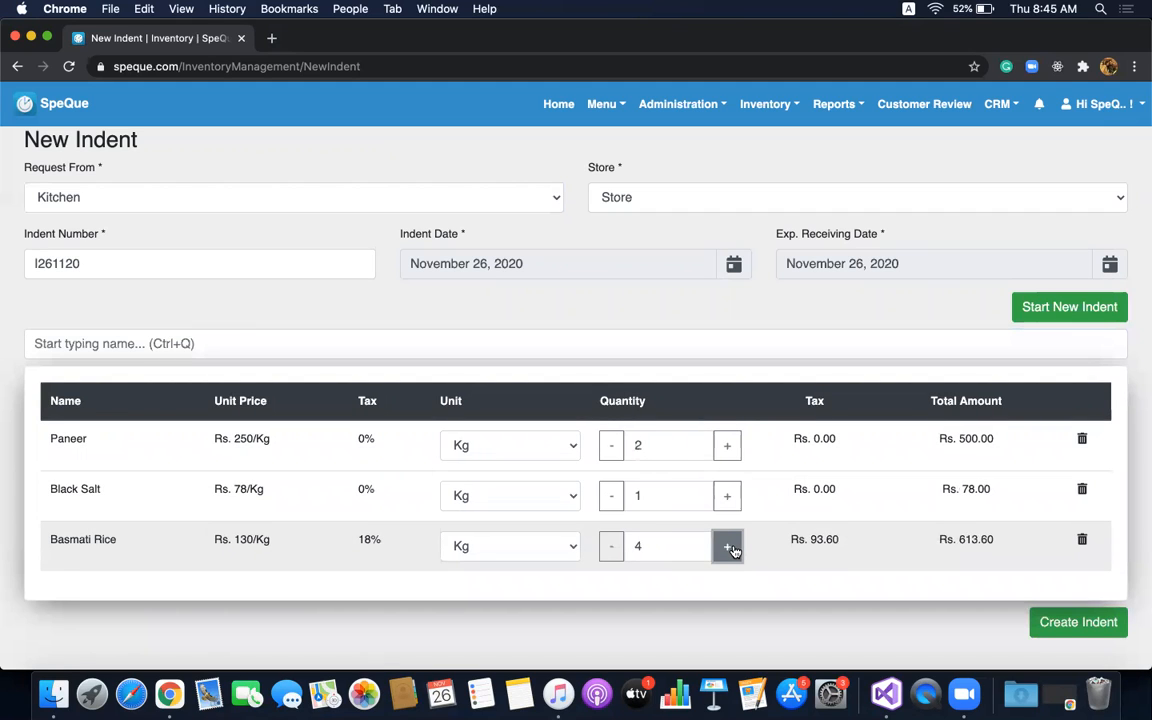
pyautogui.click(733, 545)
pyautogui.click(1060, 622)
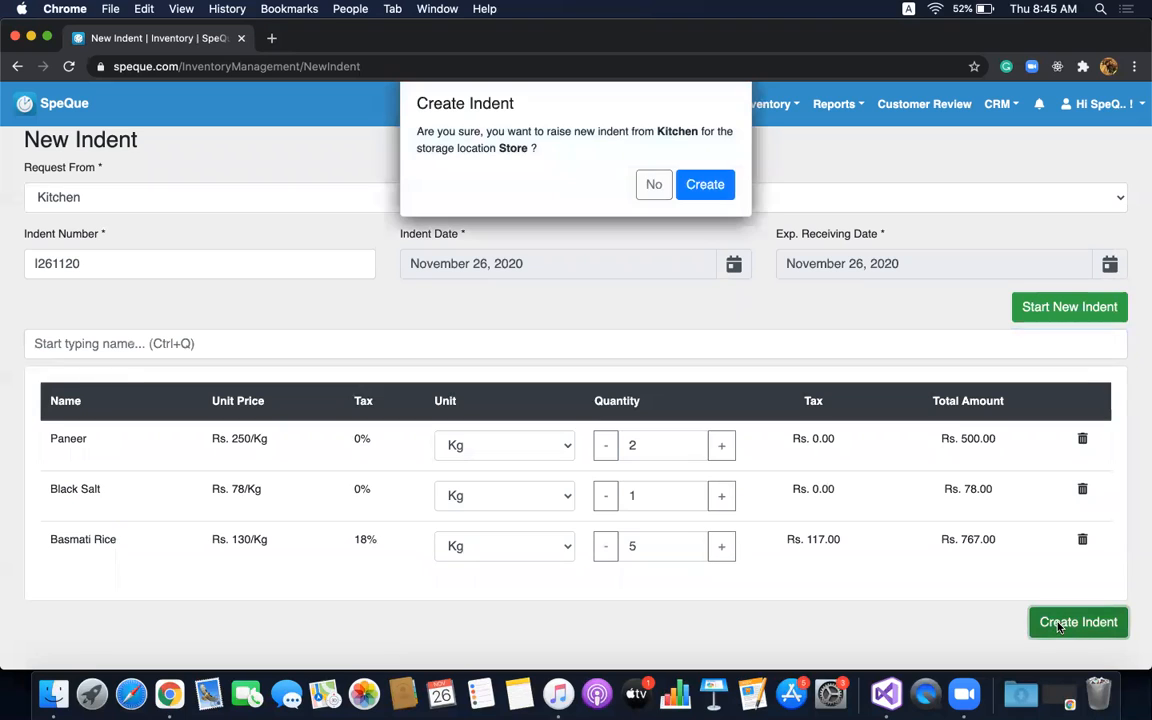
pyautogui.click(703, 184)
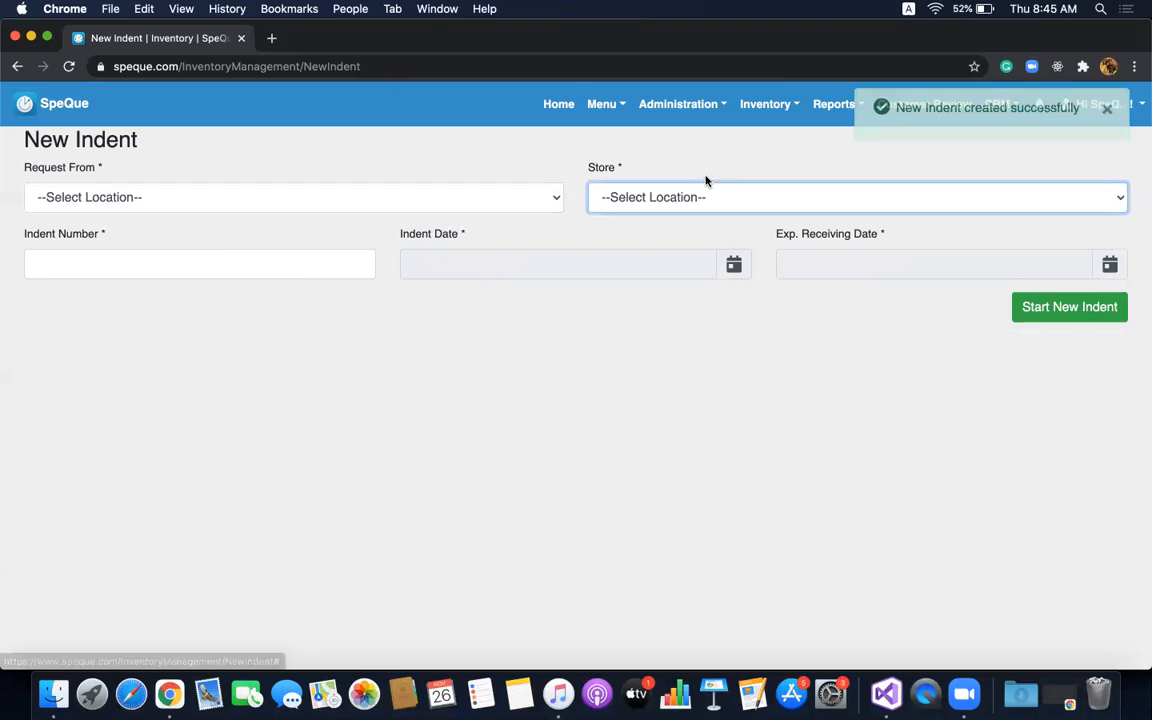
# Find indent I261120 in the list of indents, view its details and request its printout.
pyautogui.click(766, 106)
pyautogui.click(785, 373)
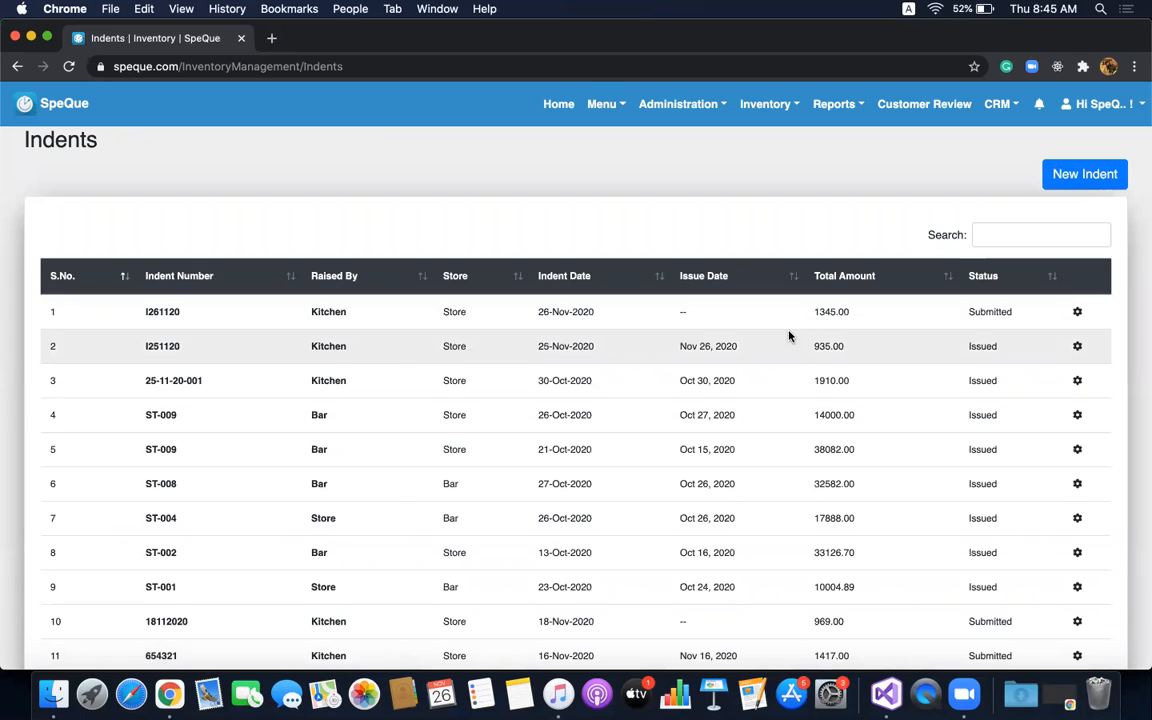
pyautogui.doubleClick(165, 313)
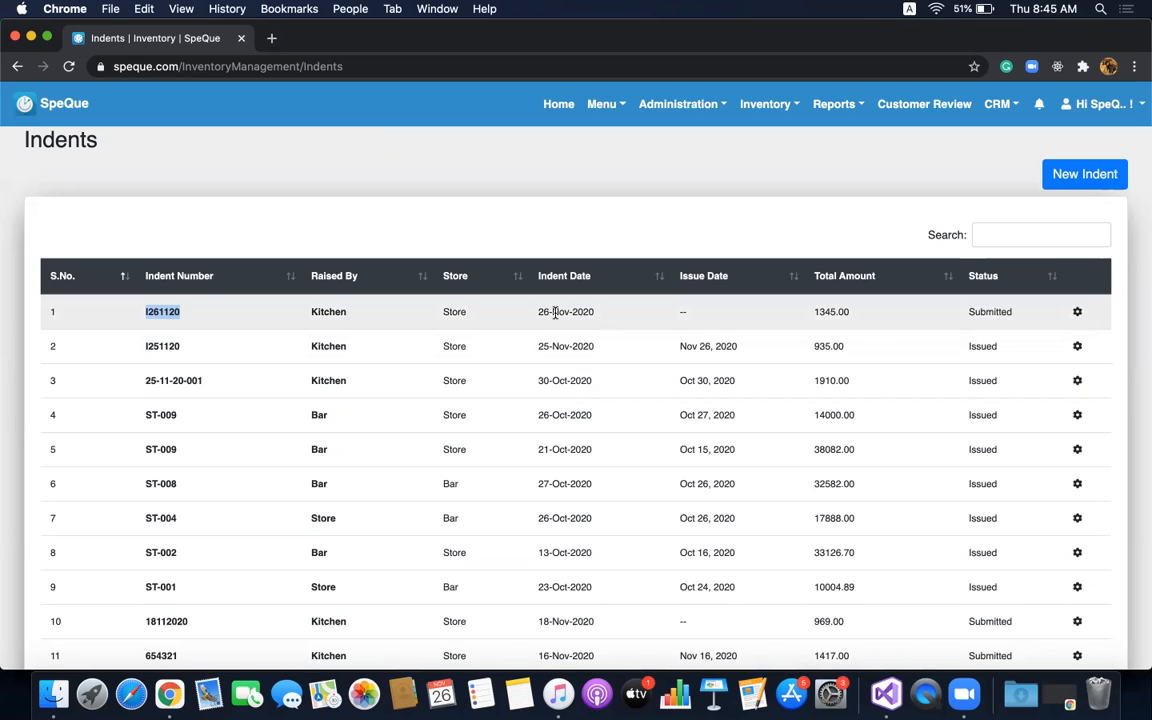
pyautogui.click(1078, 314)
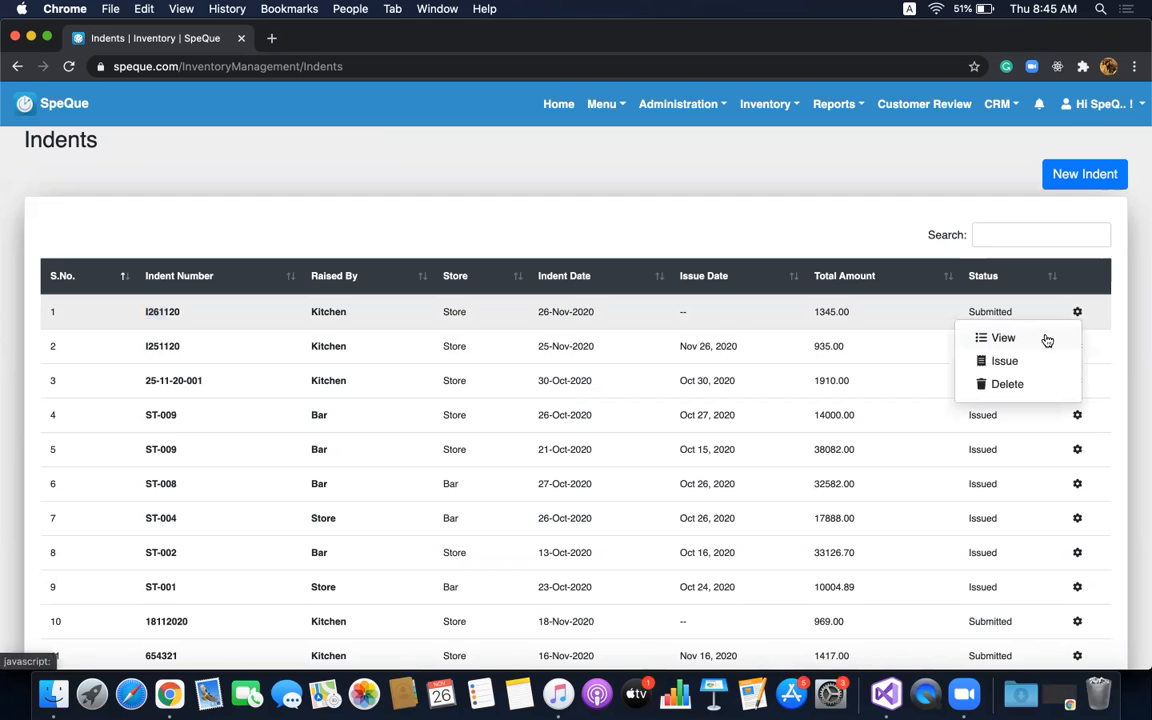
pyautogui.click(1047, 341)
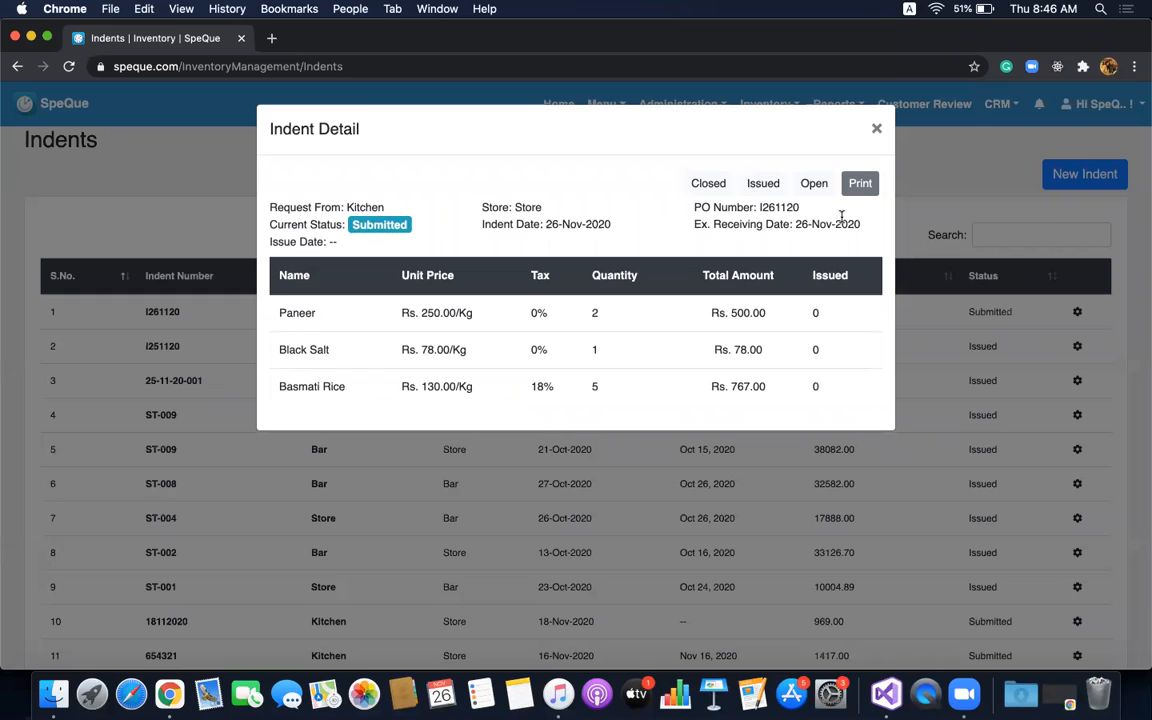
pyautogui.click(860, 187)
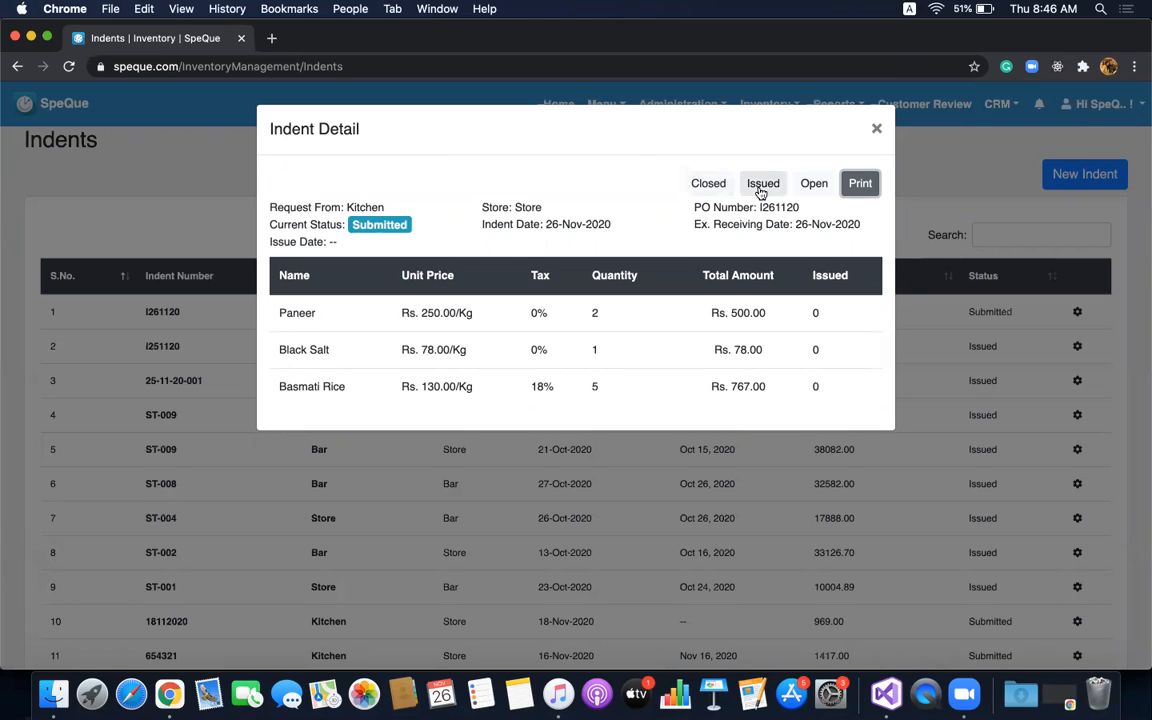
pyautogui.click(876, 129)
# Start issuing indent I261120 with an issue date of November 26, 2020.
pyautogui.click(1077, 311)
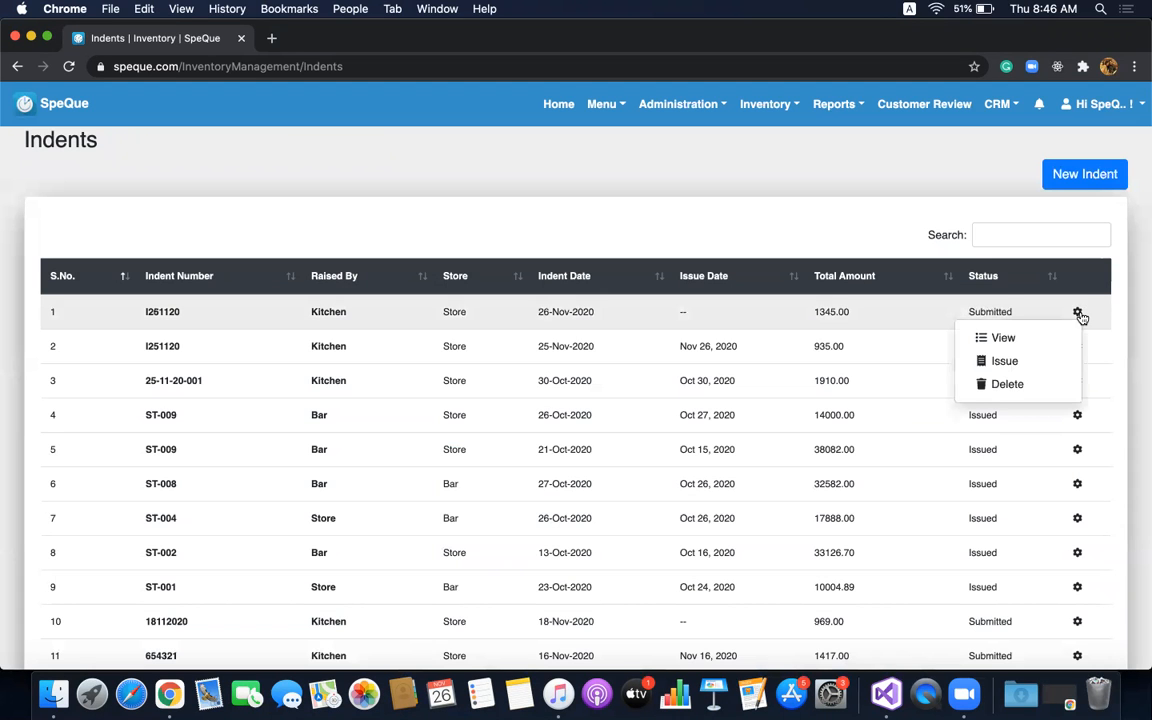
pyautogui.click(1040, 367)
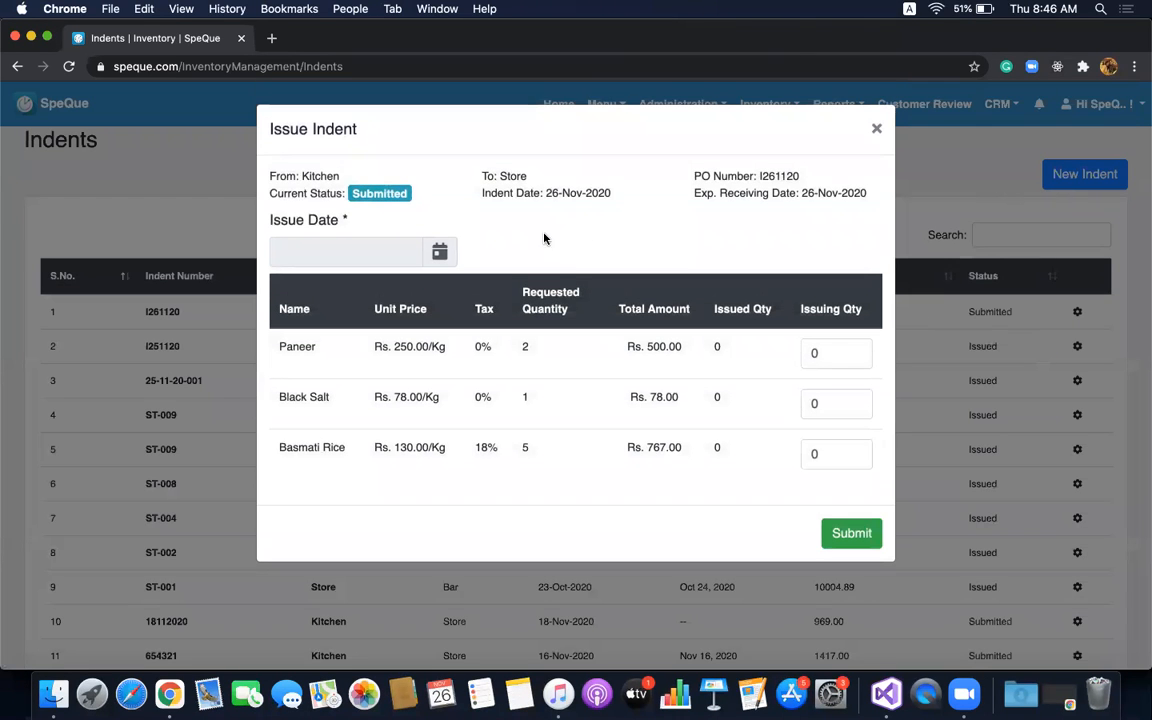
pyautogui.click(440, 252)
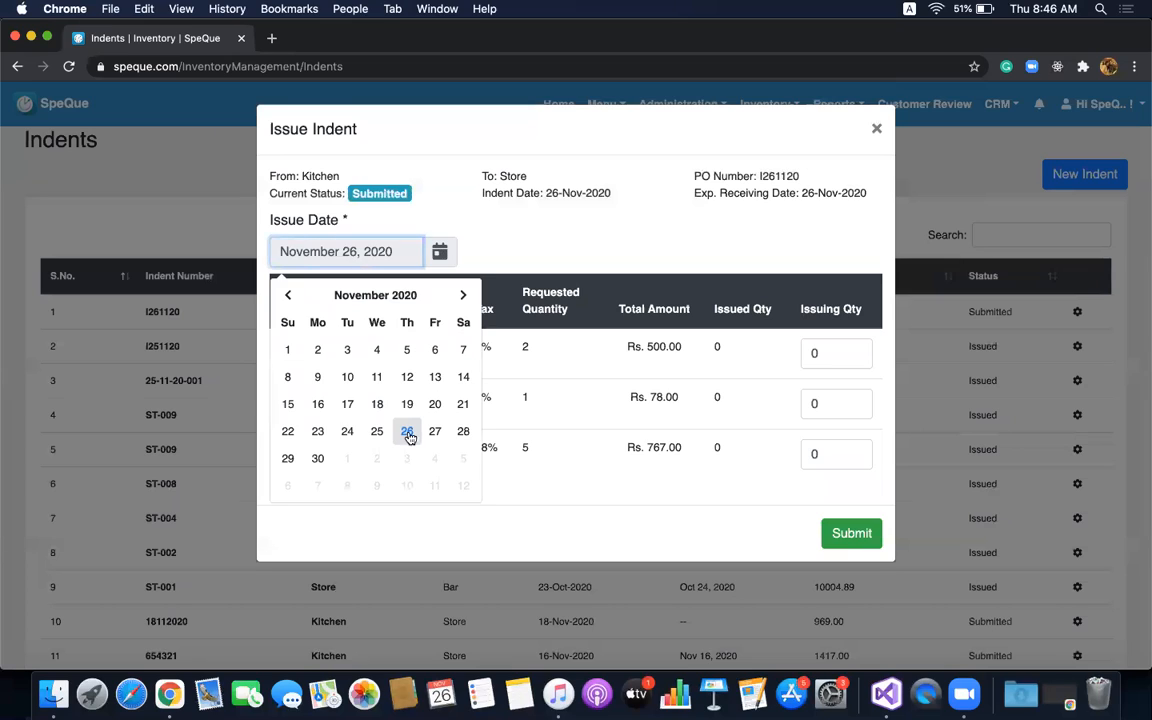
pyautogui.click(407, 432)
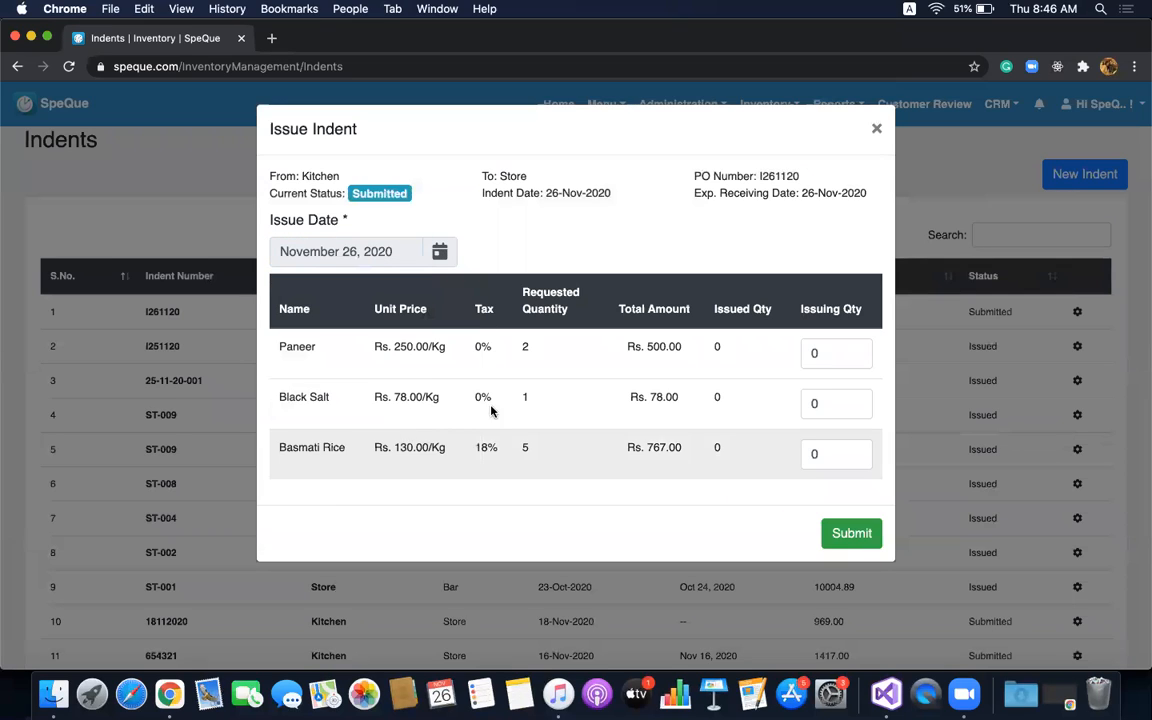
# Set the issuing quantities to 1 for Paneer, 1 for Black Salt and 2 for Basmati Rice, and submit the issue.
pyautogui.click(824, 353)
pyautogui.write('1')
pyautogui.click(823, 402)
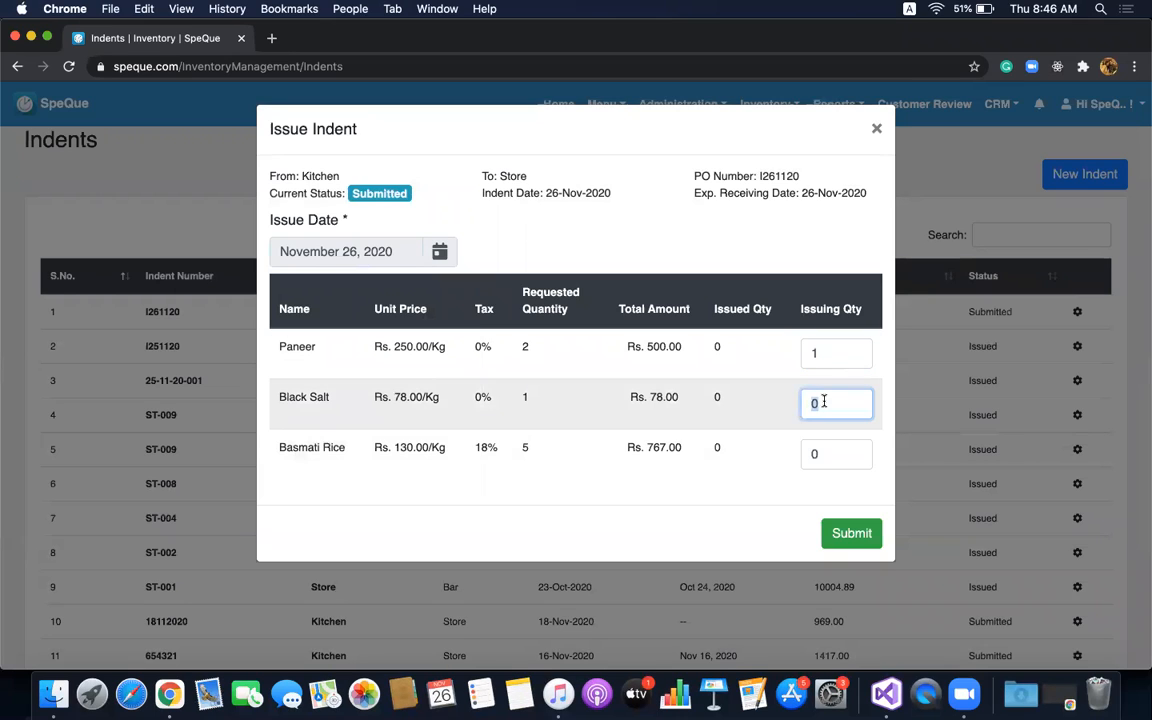
pyautogui.write('1')
pyautogui.click(823, 454)
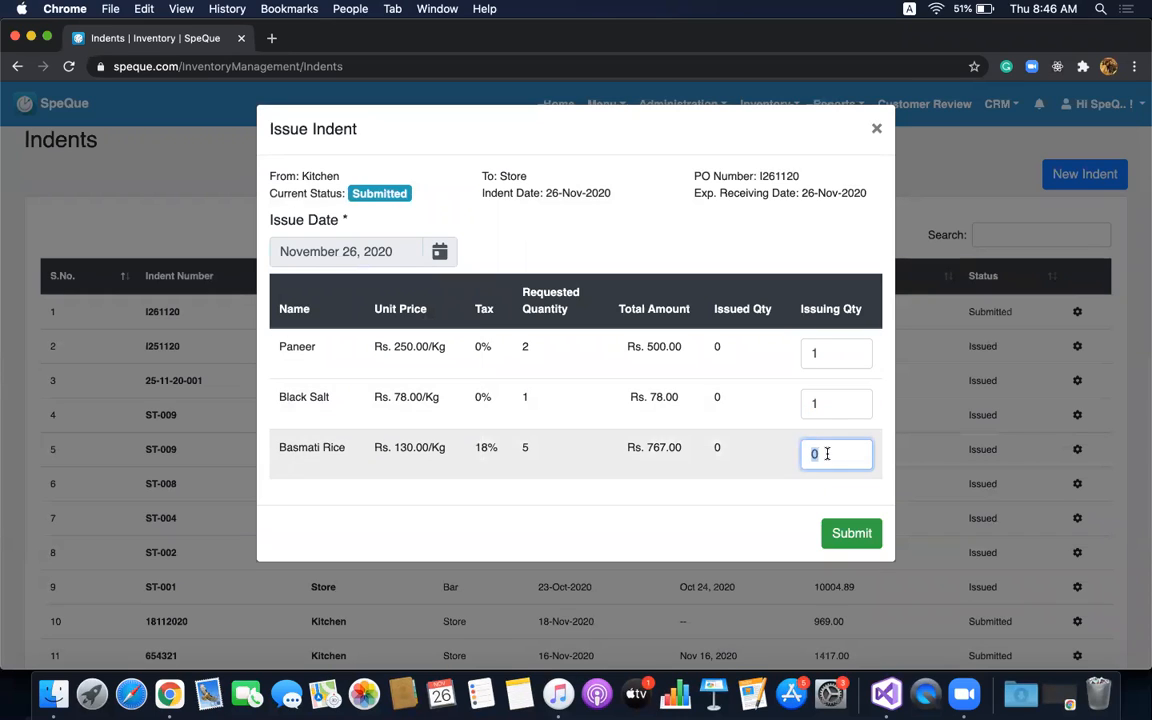
pyautogui.write('2')
pyautogui.click(858, 535)
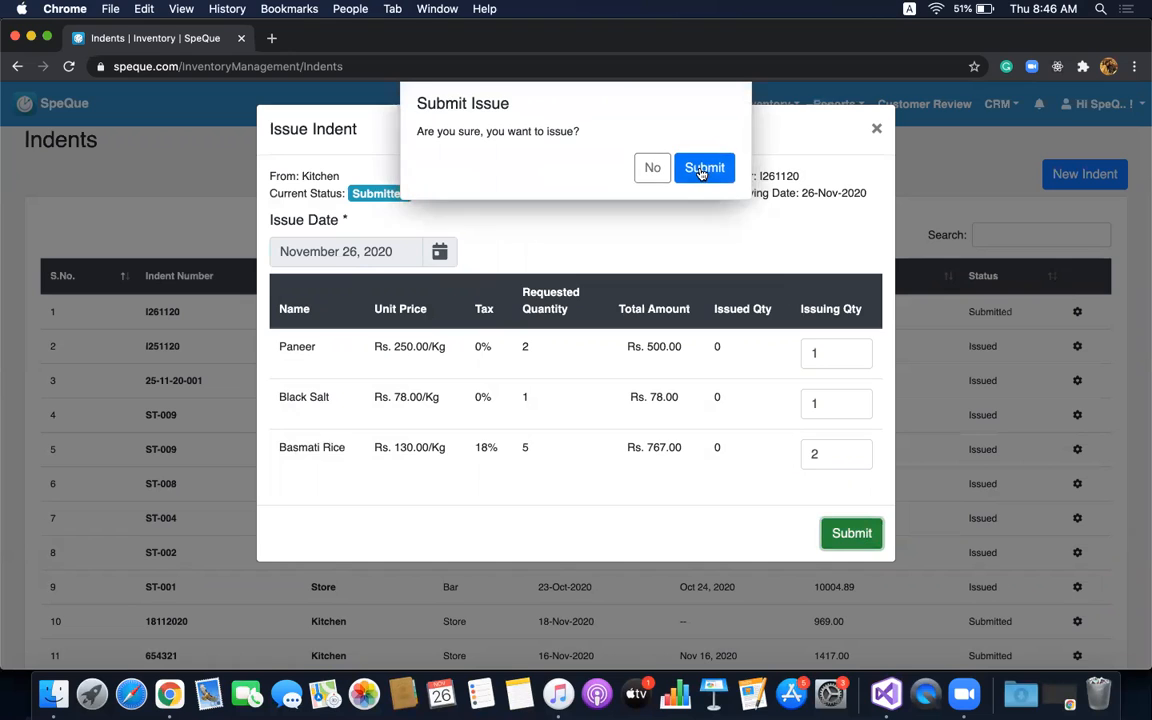
pyautogui.click(704, 169)
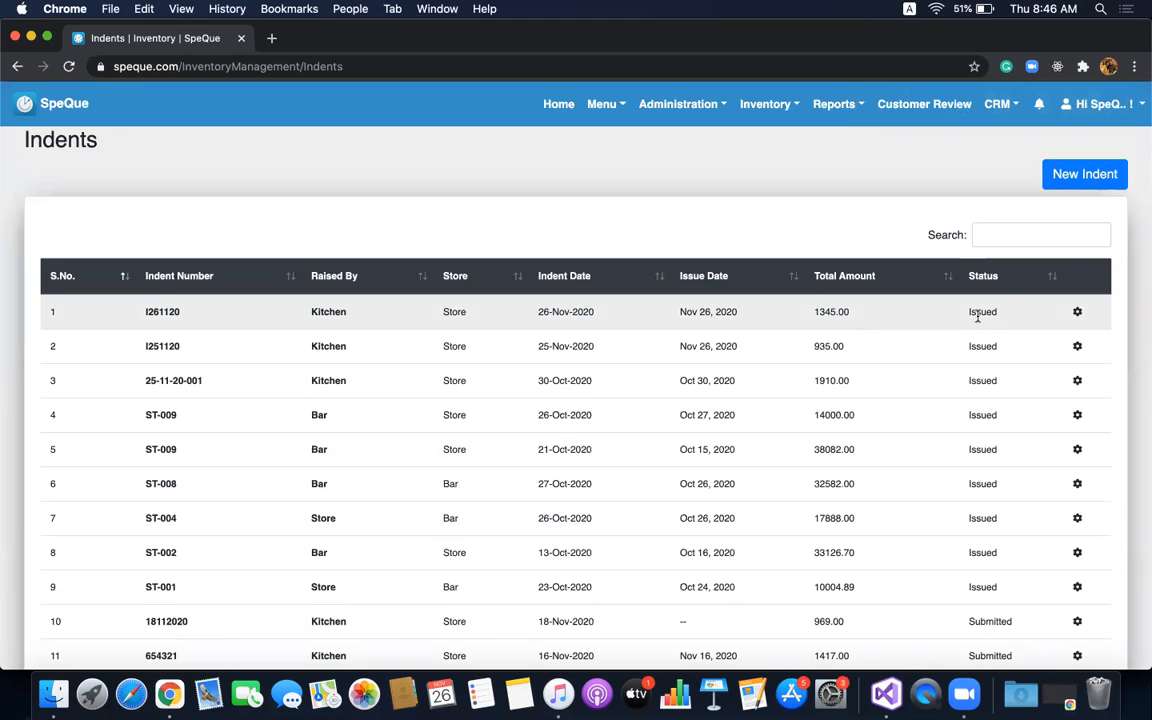
# View the details of indent I261120 and change its status from there to Open.
pyautogui.click(1077, 311)
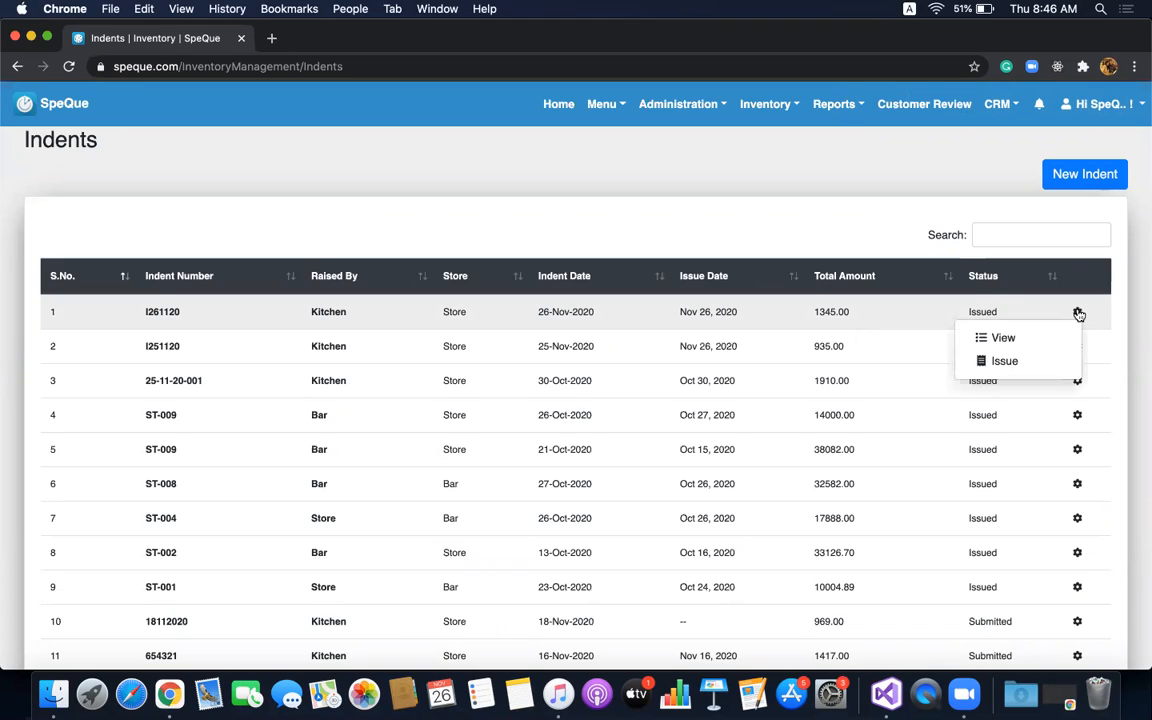
pyautogui.click(1011, 341)
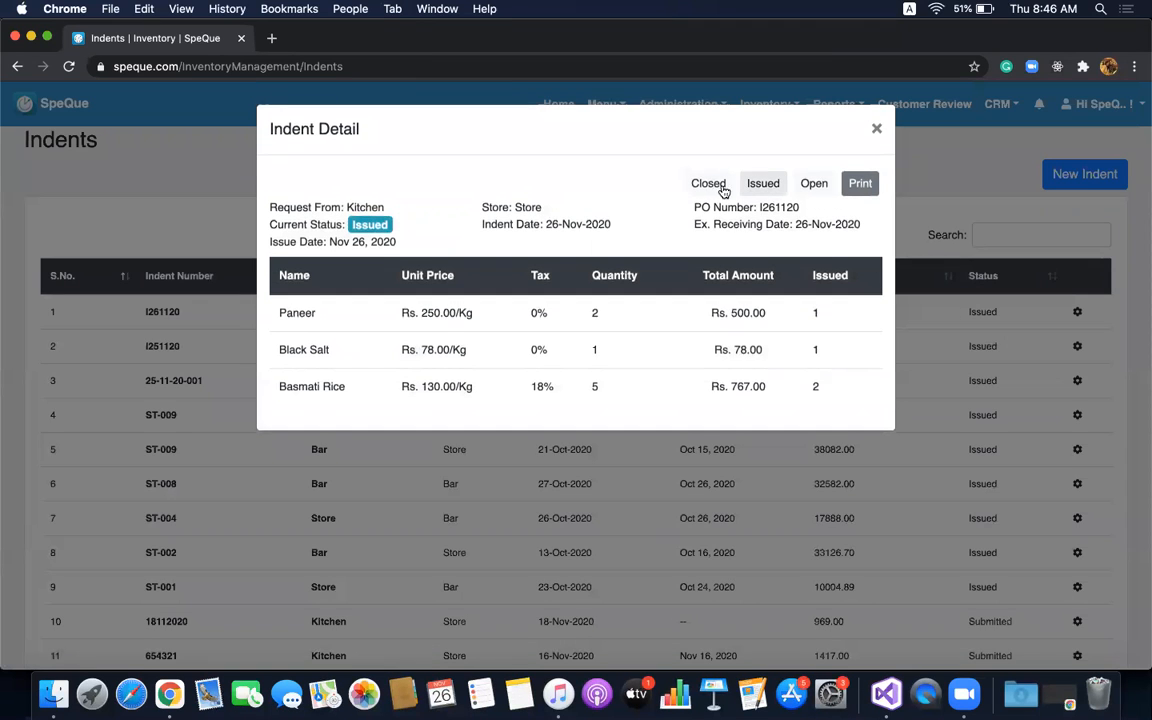
pyautogui.click(812, 186)
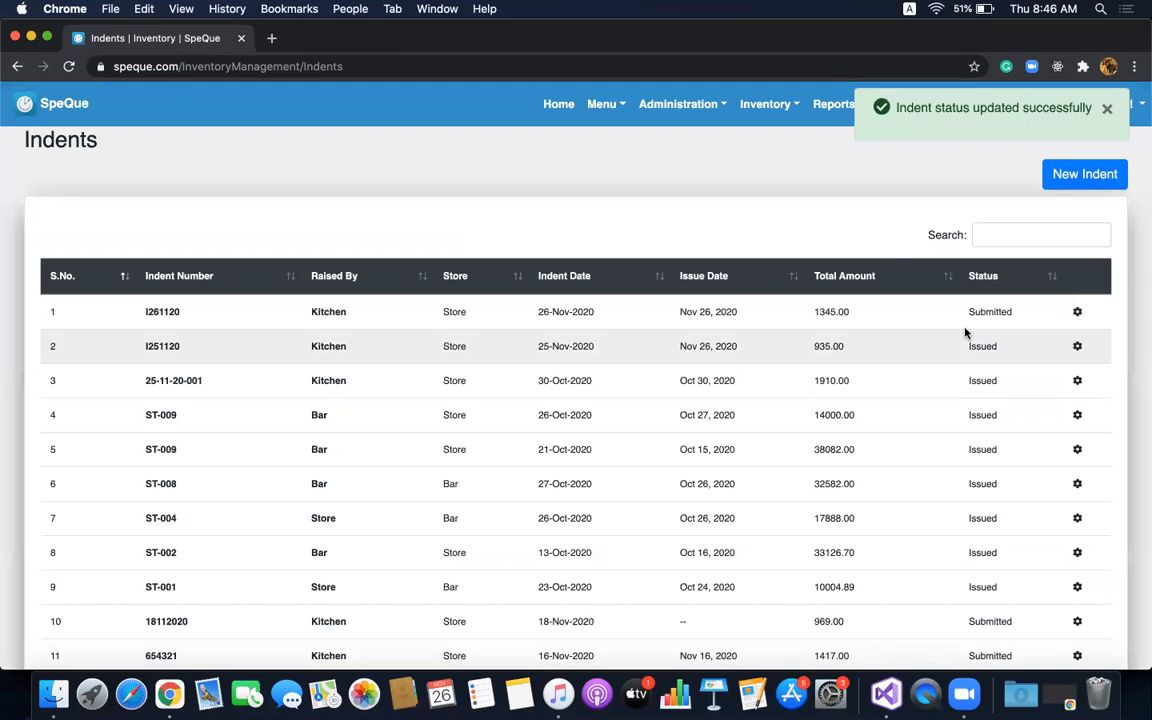
# Review the issue form of indent I261120 and close it without submitting anything.
pyautogui.click(1077, 312)
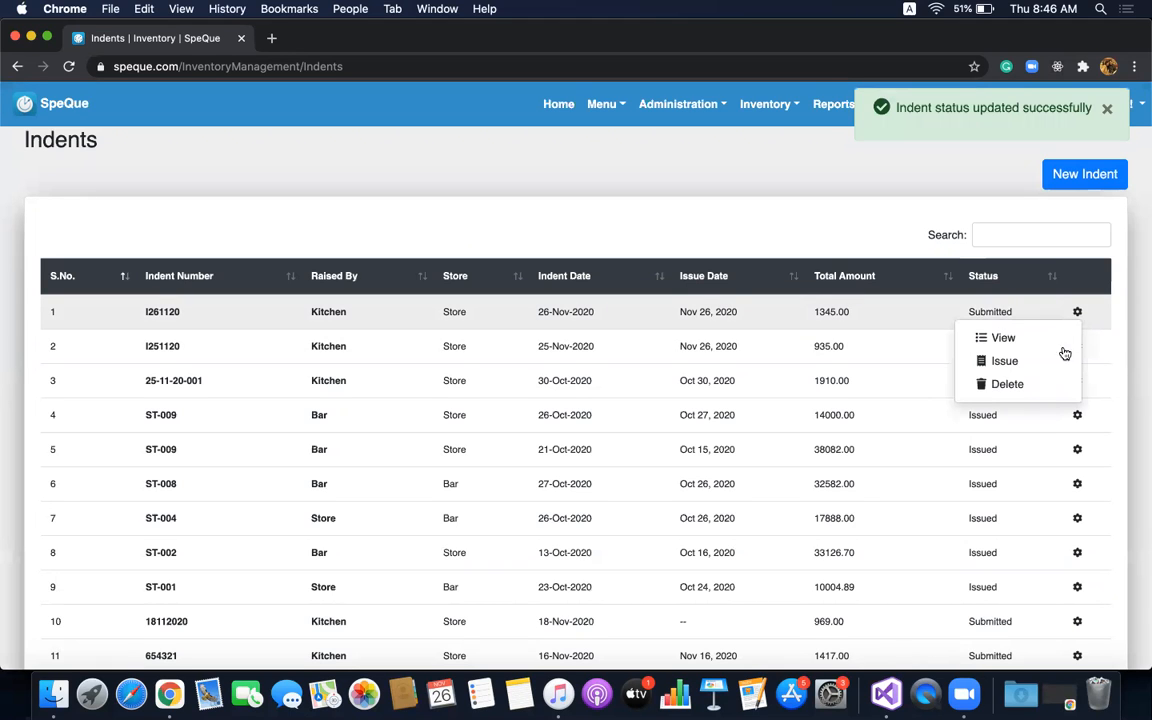
pyautogui.click(1060, 362)
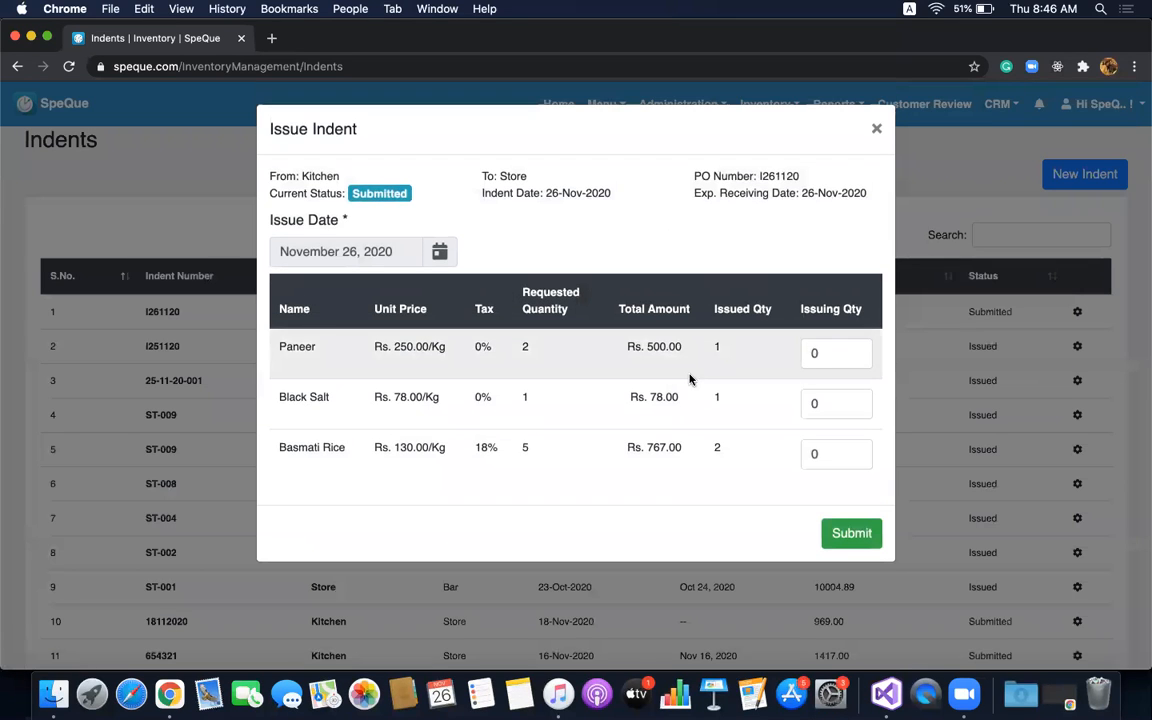
pyautogui.click(876, 128)
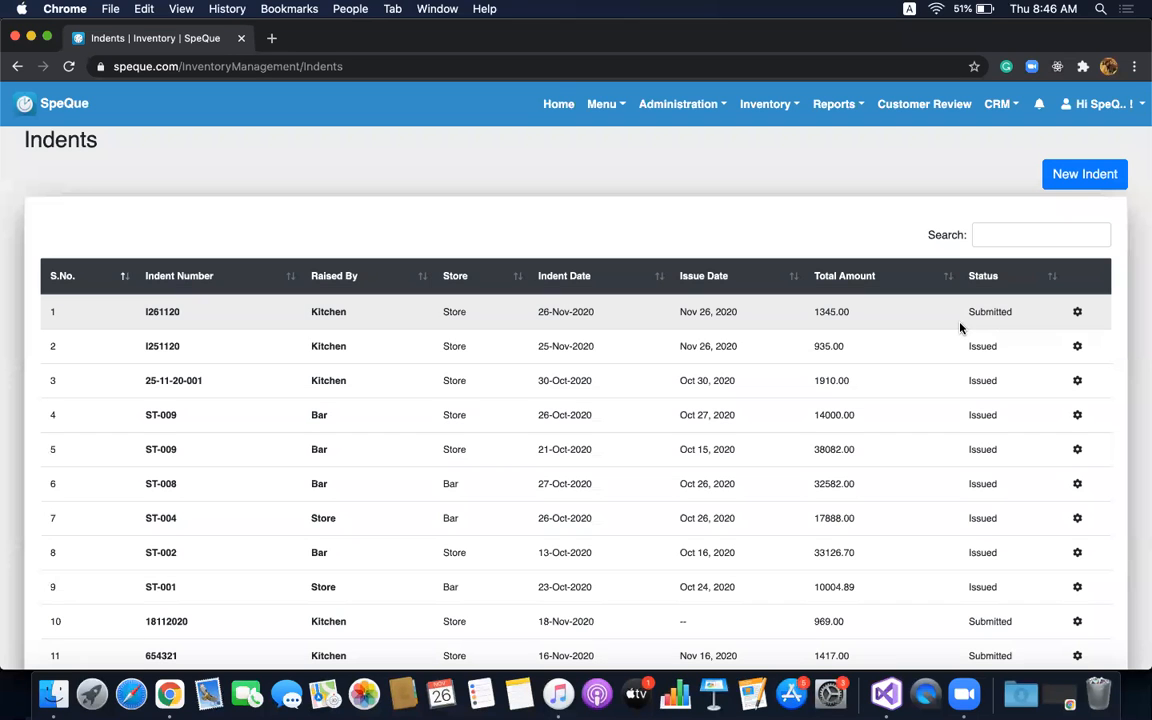
# Check which actions are offered for indent I261120, and bring up a blank new indent form.
pyautogui.click(1078, 313)
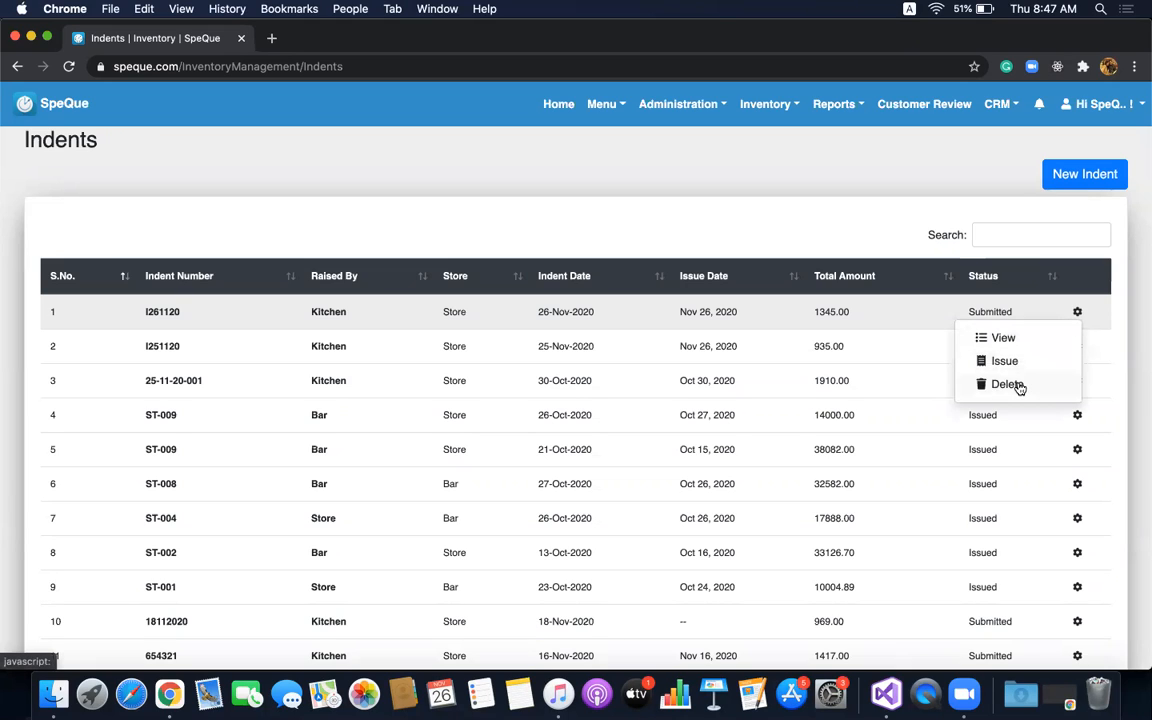
pyautogui.click(700, 161)
pyautogui.click(1084, 174)
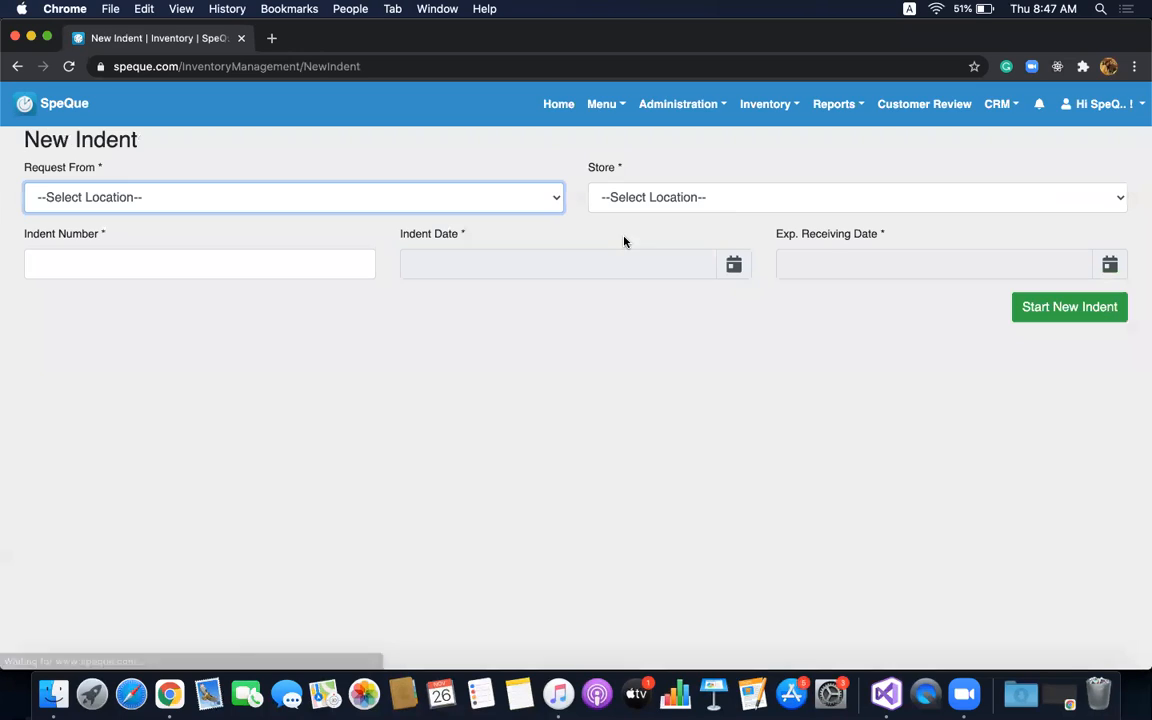
# Begin a new purchase order with More Super Market as the vendor and Store as the location.
pyautogui.click(770, 112)
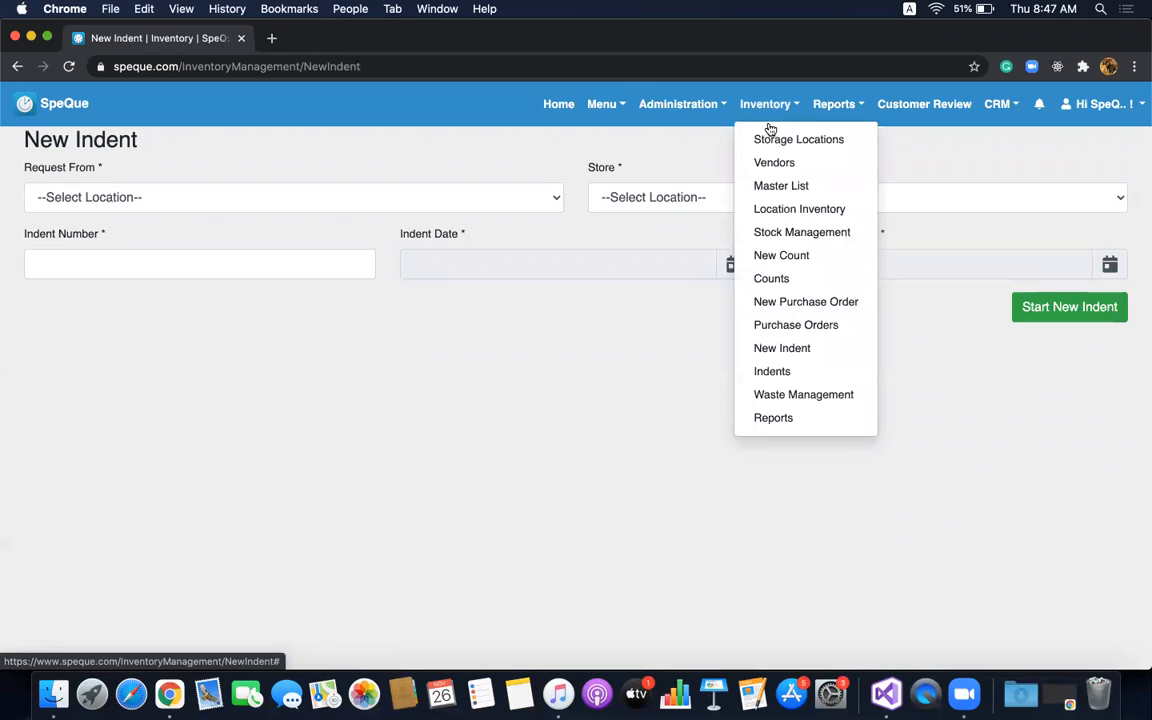
pyautogui.click(796, 302)
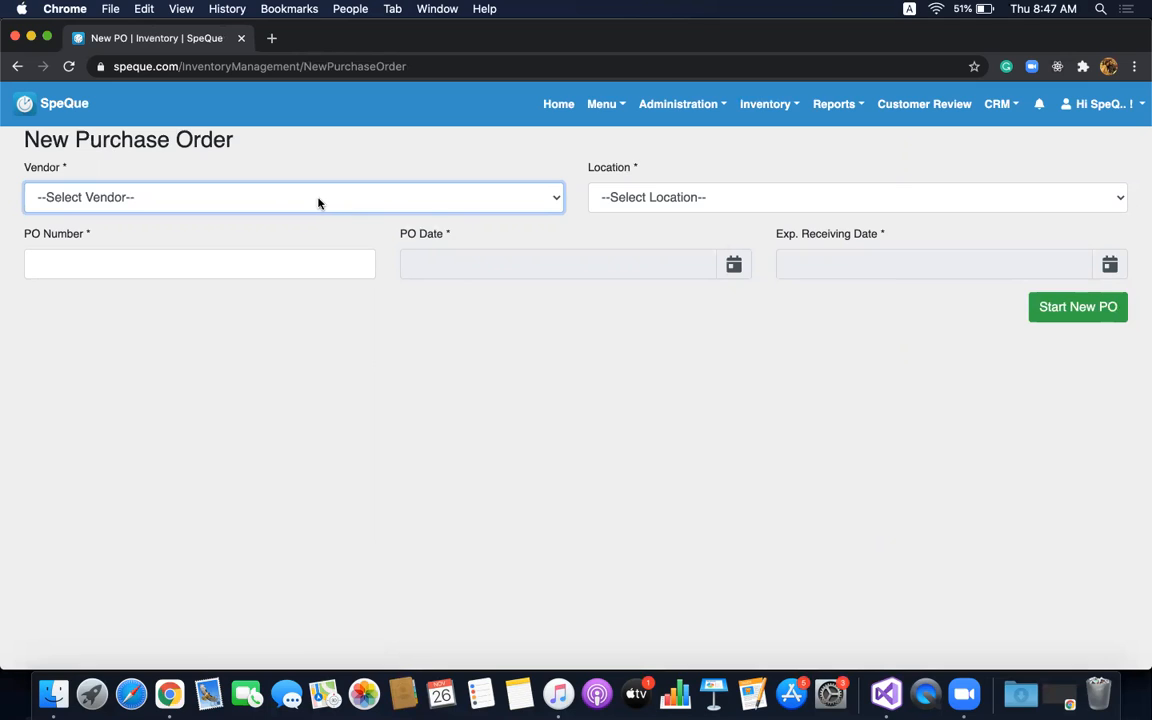
pyautogui.click(286, 203)
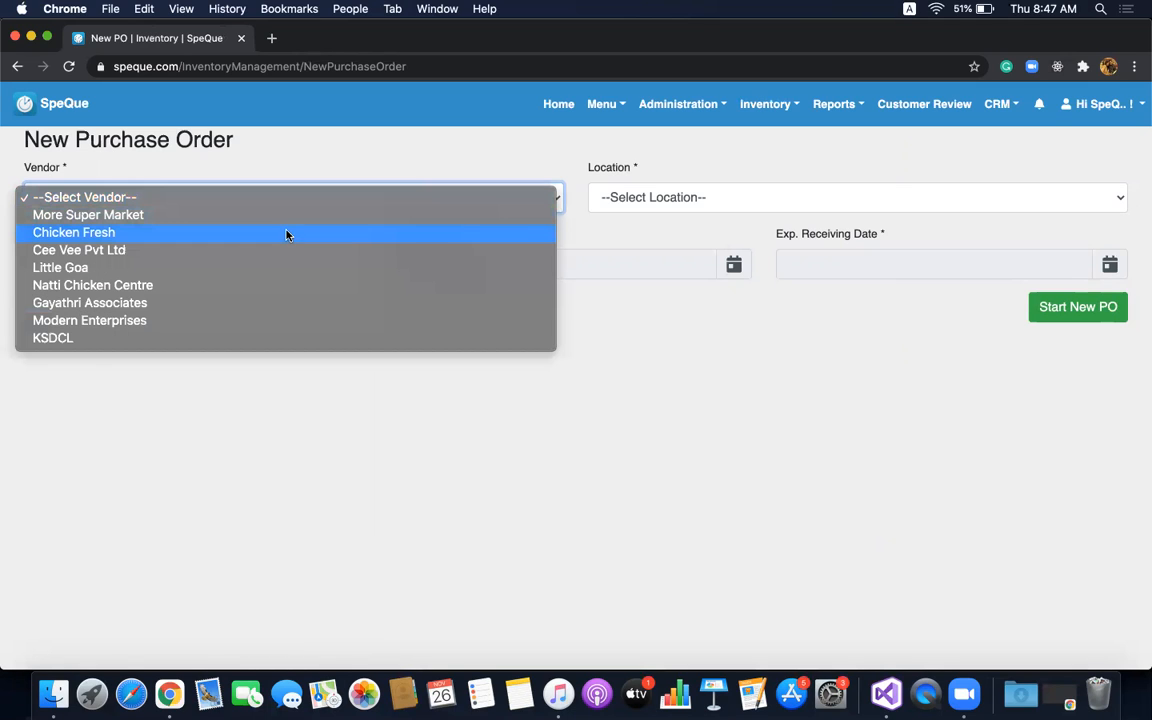
pyautogui.click(286, 227)
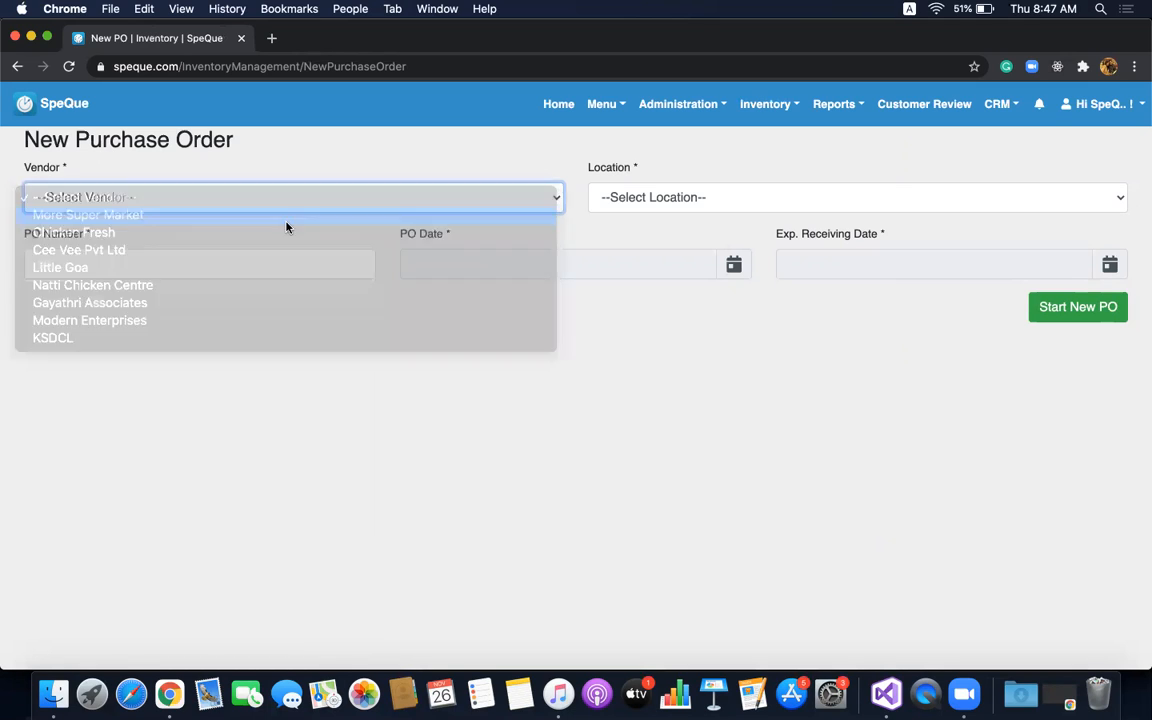
pyautogui.click(664, 203)
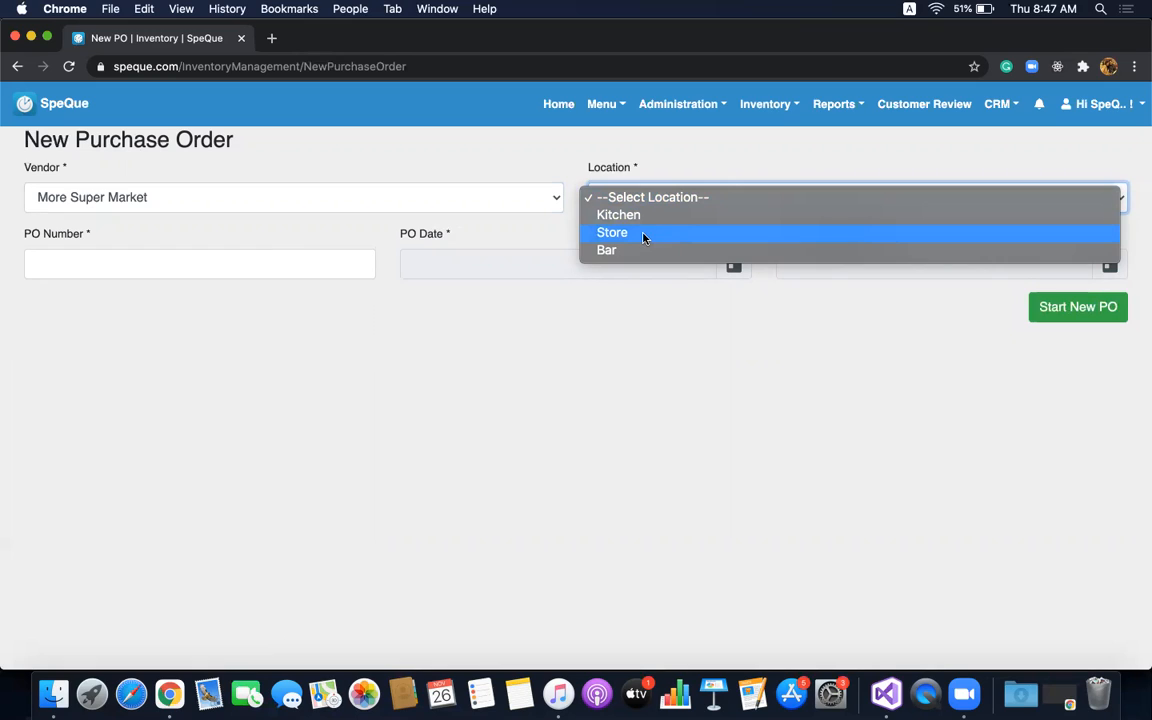
pyautogui.click(643, 236)
# Enter the PO number, a PO date of November 26, 2020 and an expected receiving date of November 28, 2020, and start the order.
pyautogui.click(201, 268)
pyautogui.write('PO251120')
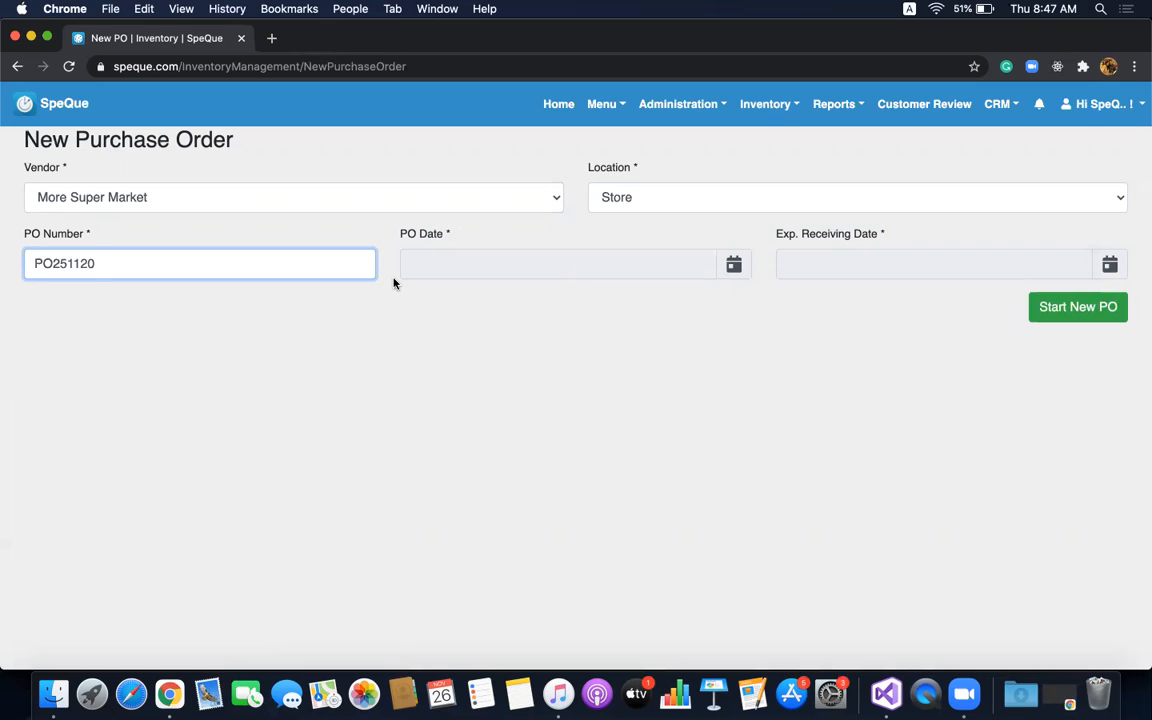
pyautogui.click(733, 263)
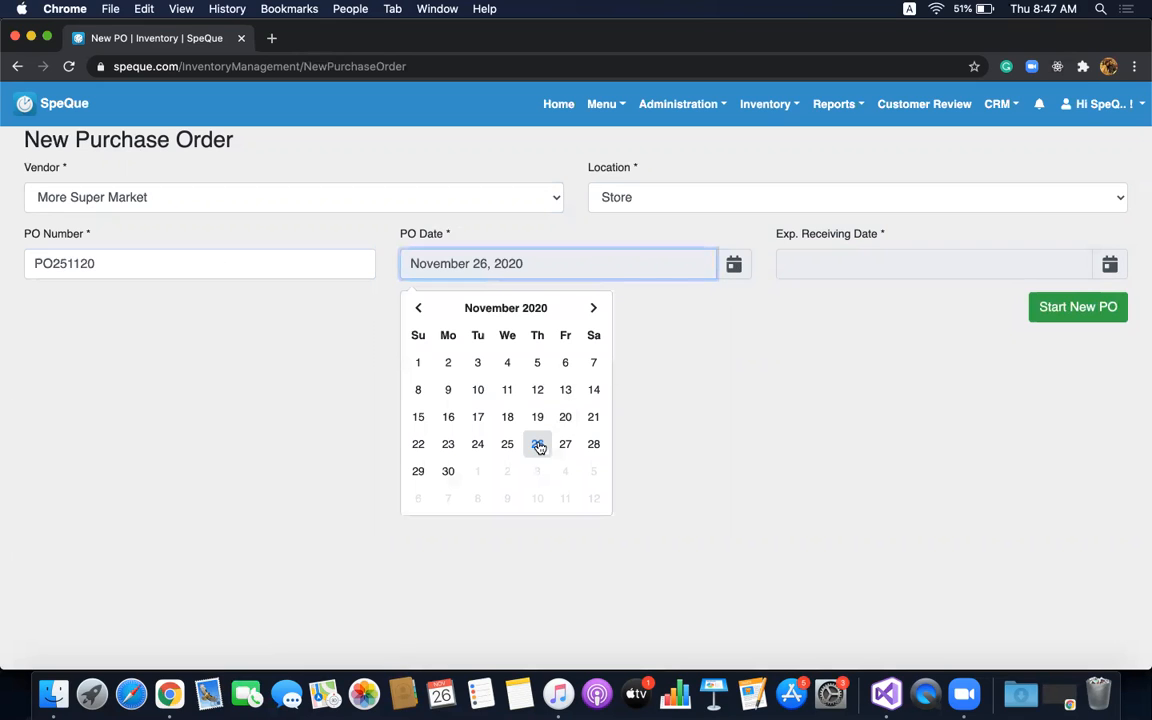
pyautogui.click(538, 445)
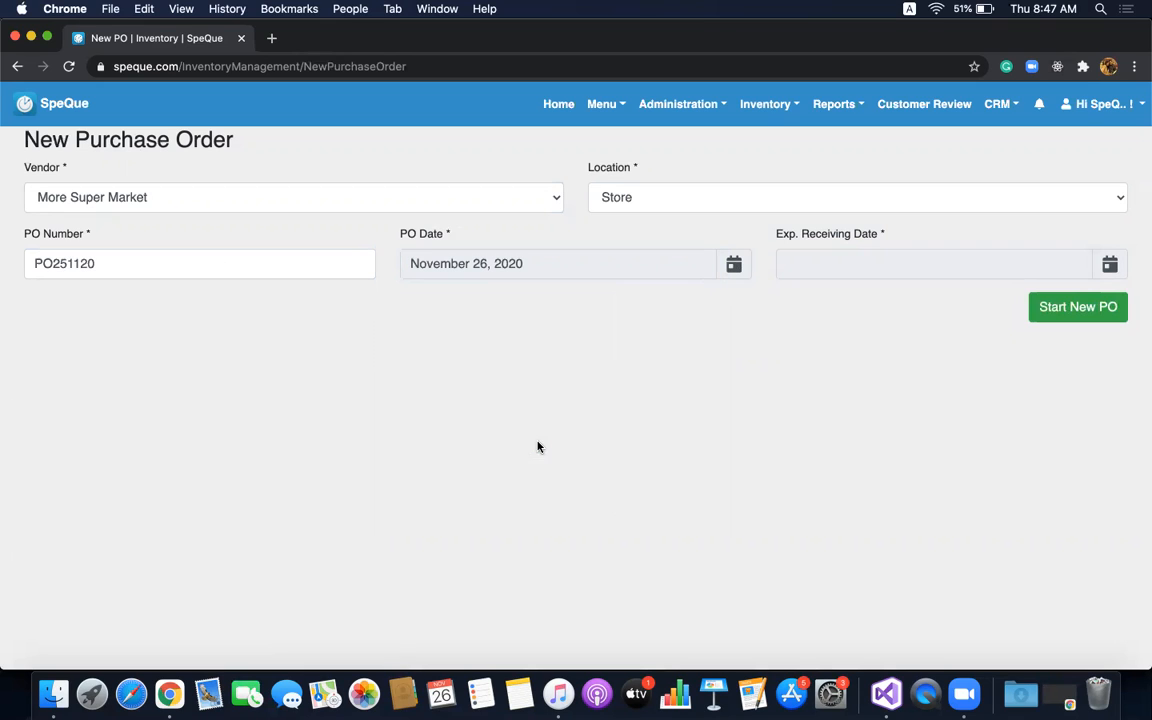
pyautogui.click(1109, 266)
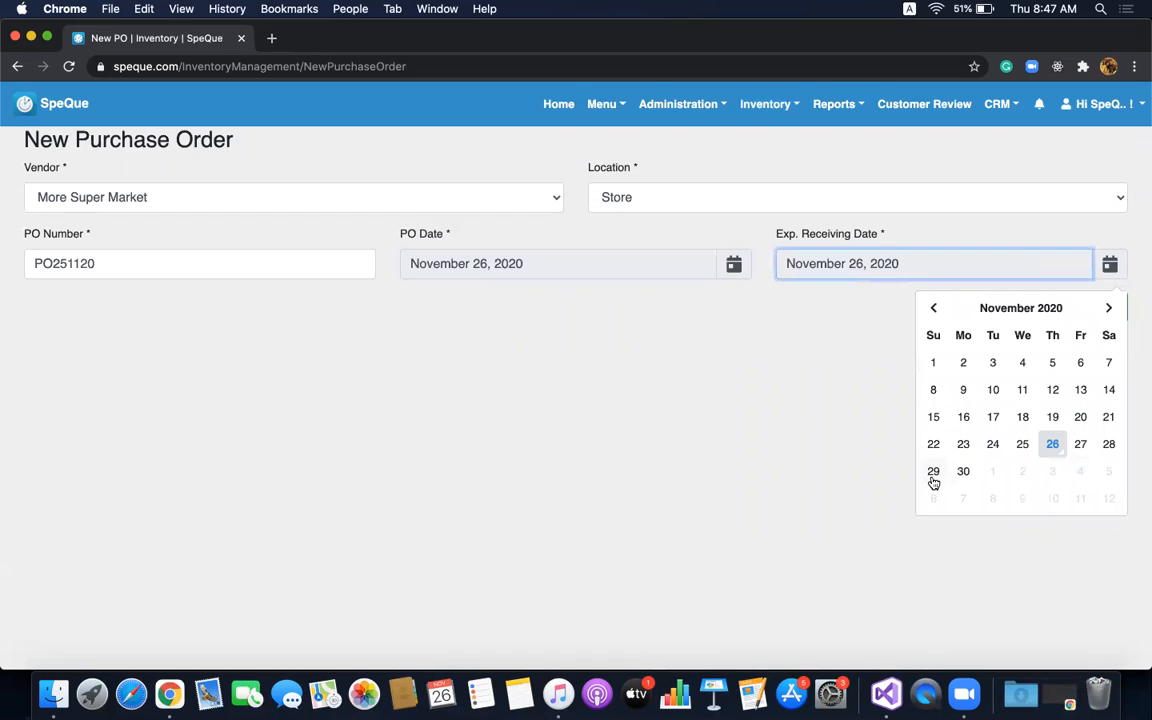
pyautogui.click(1109, 445)
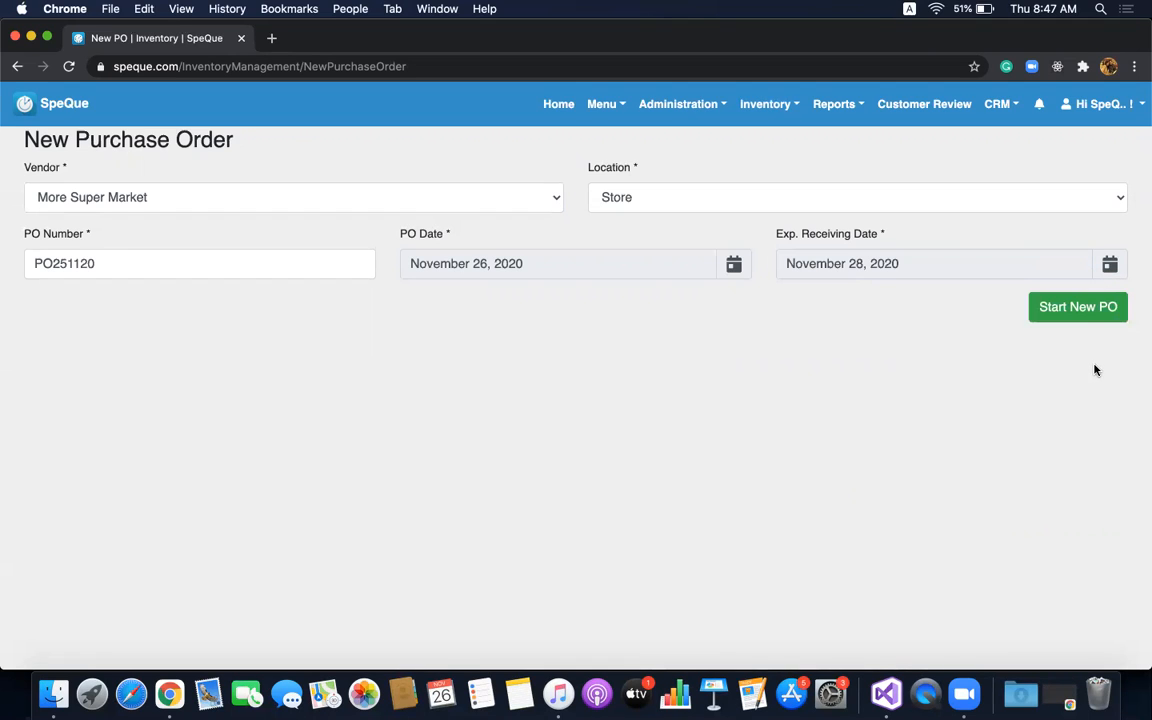
pyautogui.click(1079, 314)
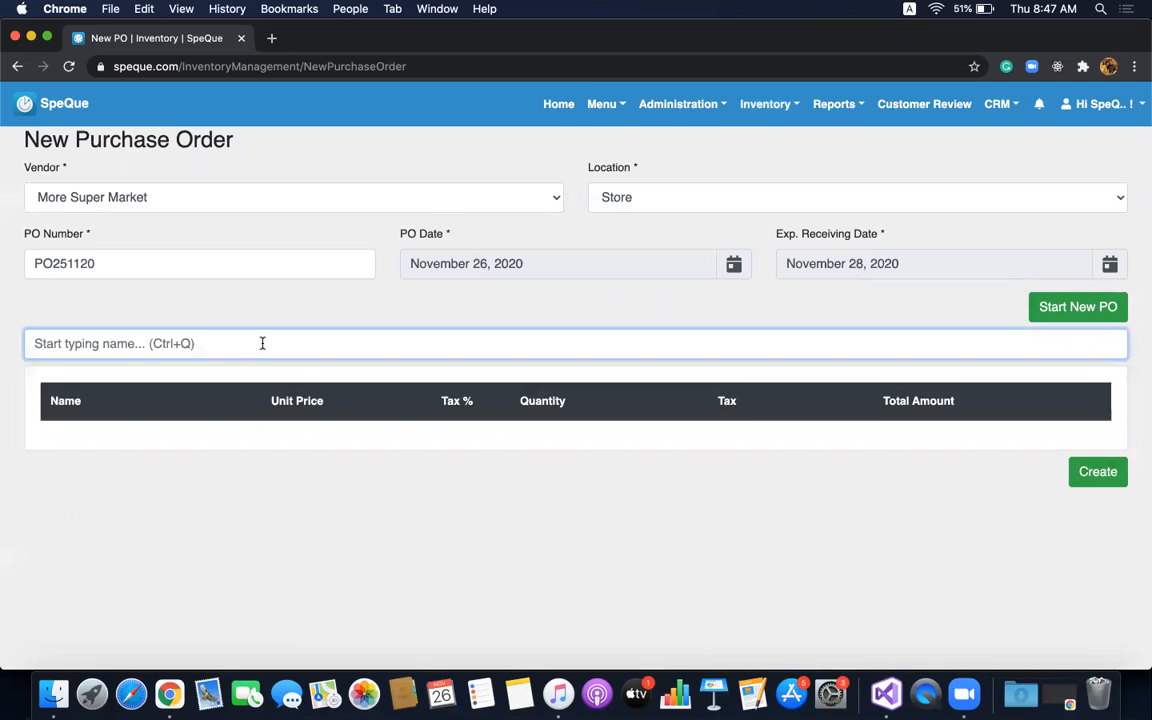
# Add Pizza sauce, Capsicum and Carrot as items on the purchase order.
pyautogui.write('s')
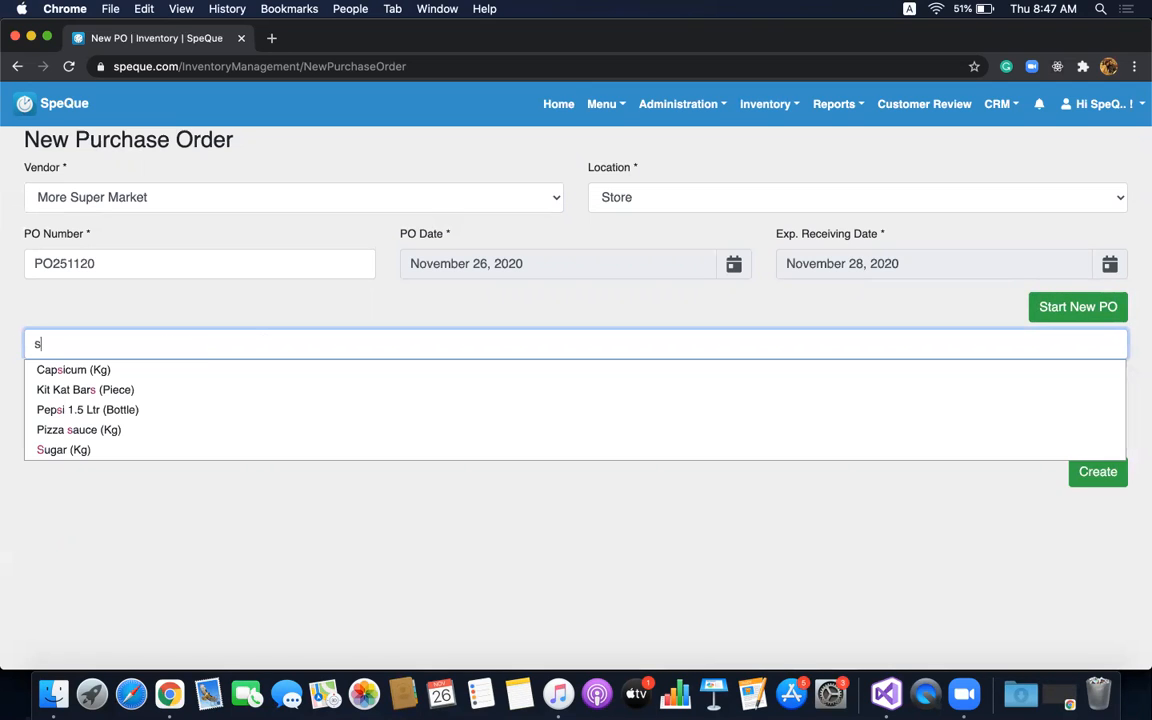
pyautogui.press('BackSpace')
pyautogui.write('p')
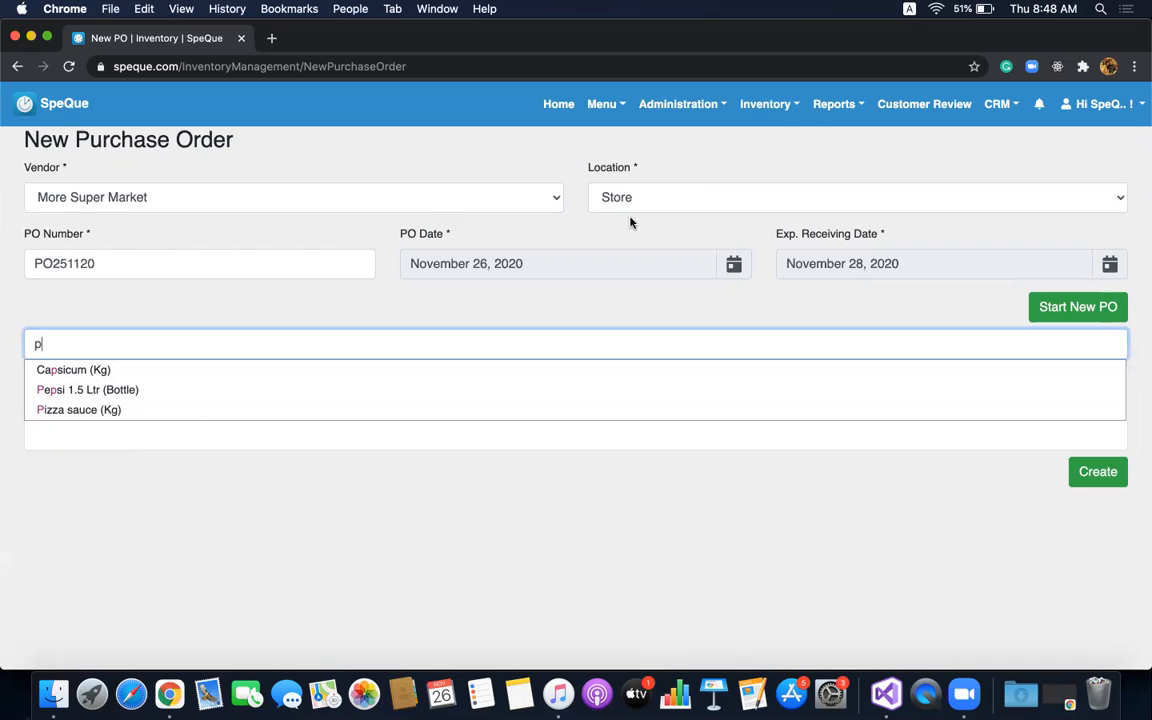
pyautogui.click(184, 414)
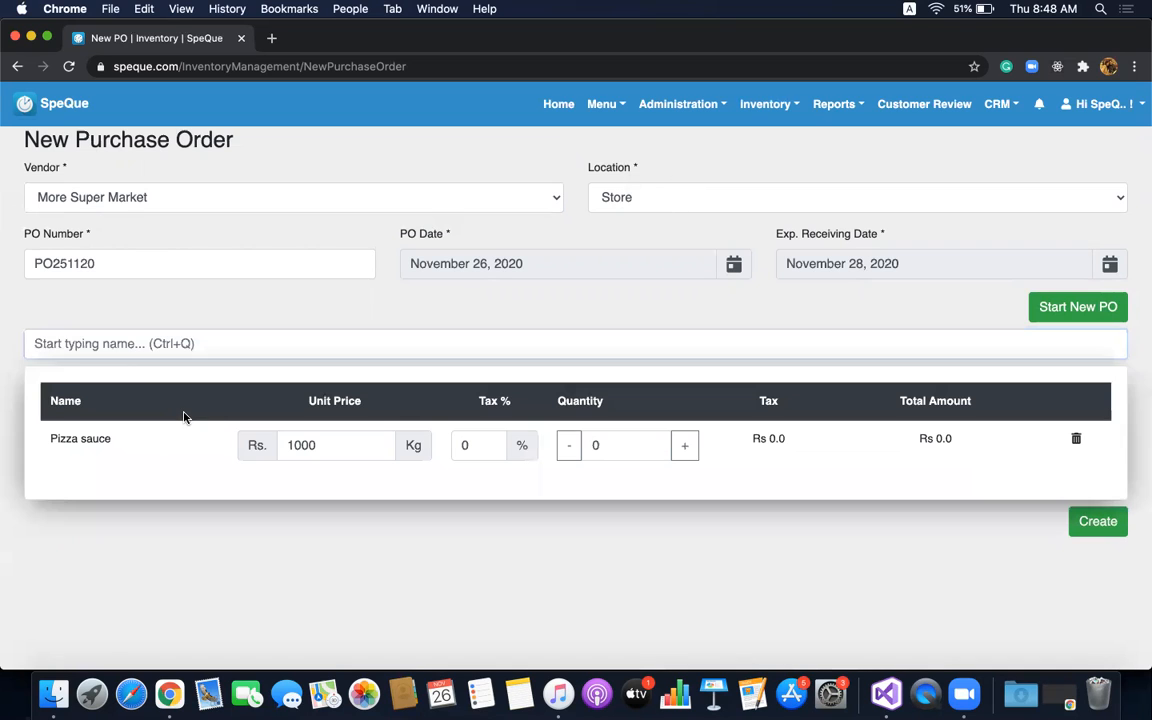
pyautogui.click(113, 347)
pyautogui.write('s')
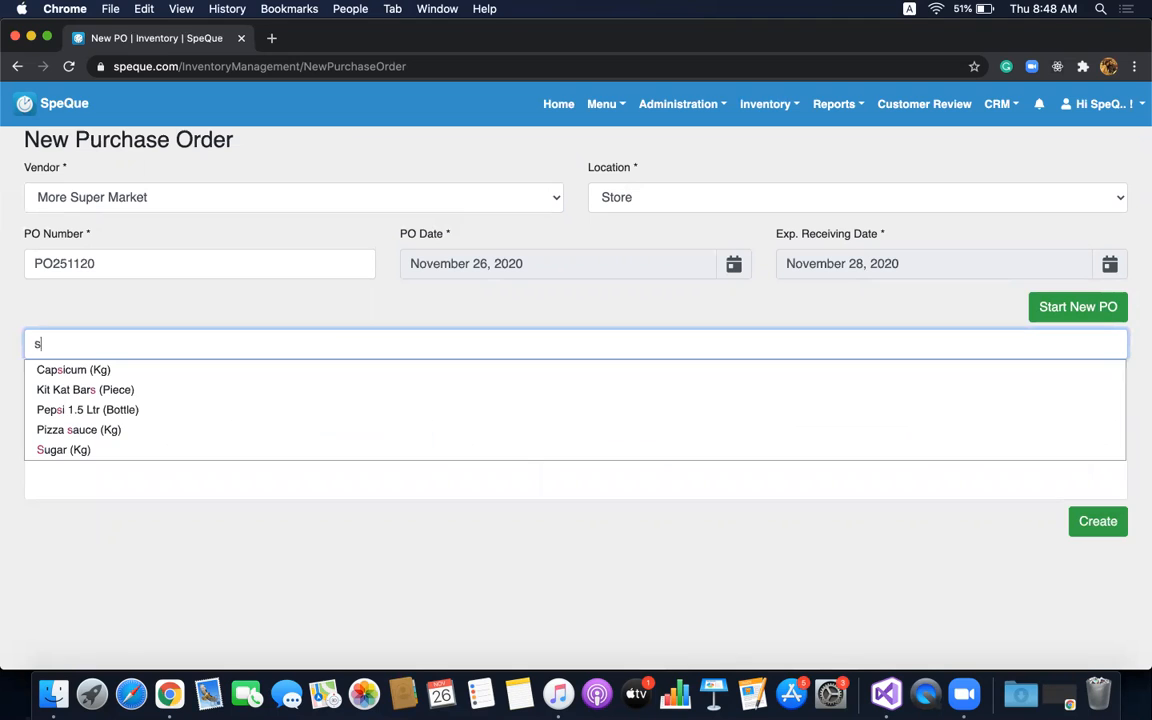
pyautogui.click(97, 369)
pyautogui.click(103, 342)
pyautogui.write('a')
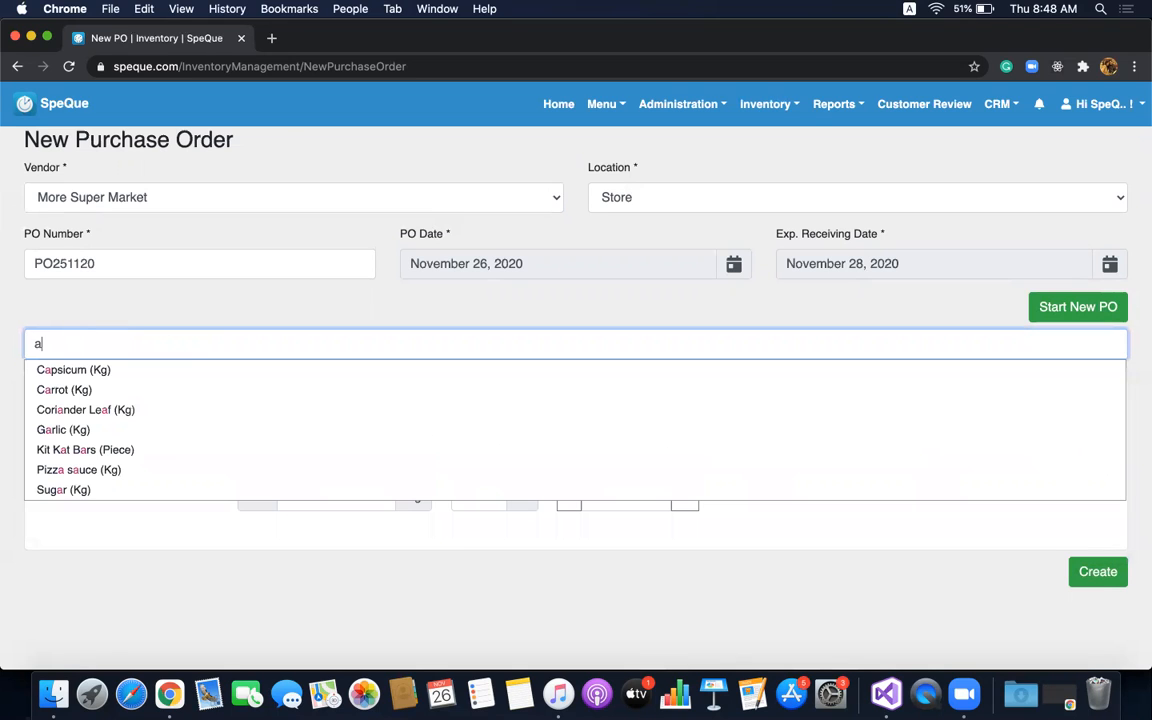
pyautogui.click(66, 389)
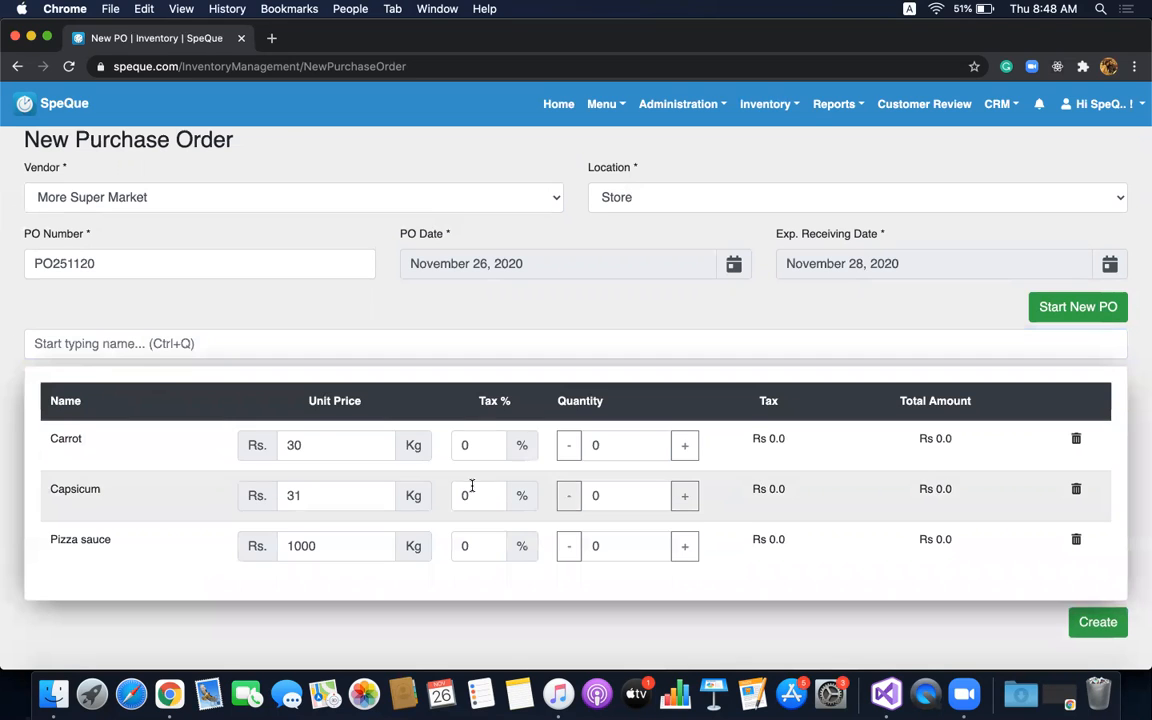
# Set the quantities to 2 kg Carrot, 1 kg Capsicum and 1 kg Pizza sauce, and create the purchase order.
pyautogui.click(684, 445)
pyautogui.click(684, 445)
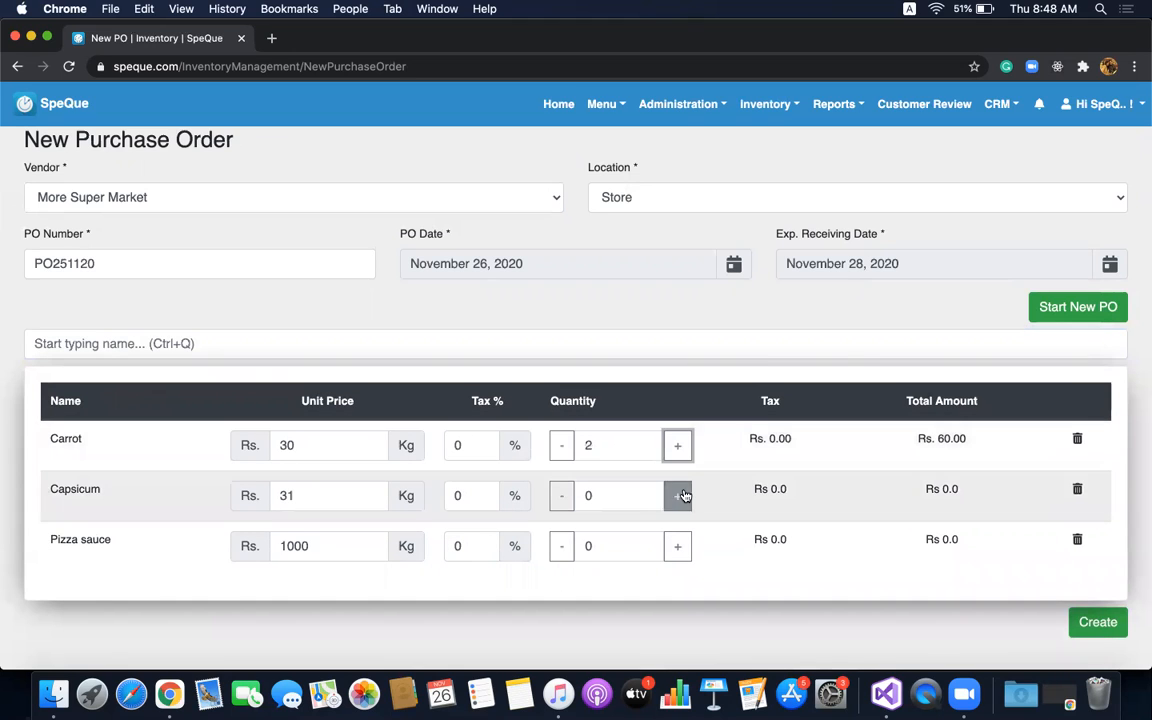
pyautogui.click(680, 495)
pyautogui.click(678, 545)
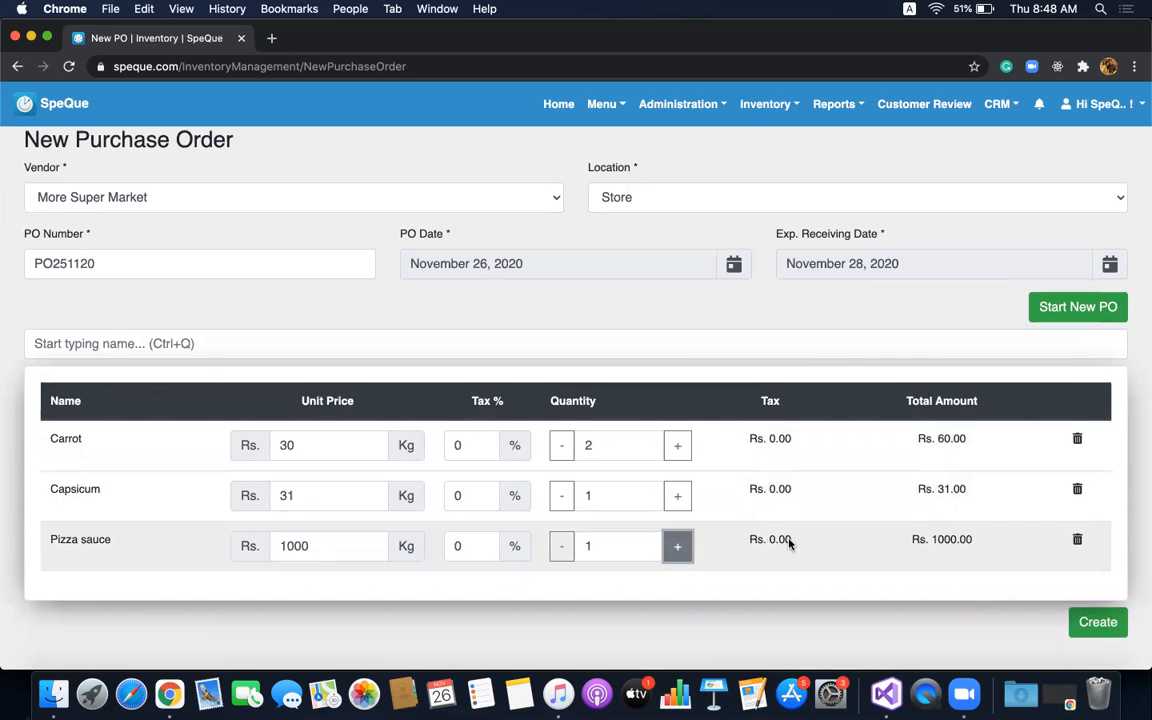
pyautogui.click(1100, 622)
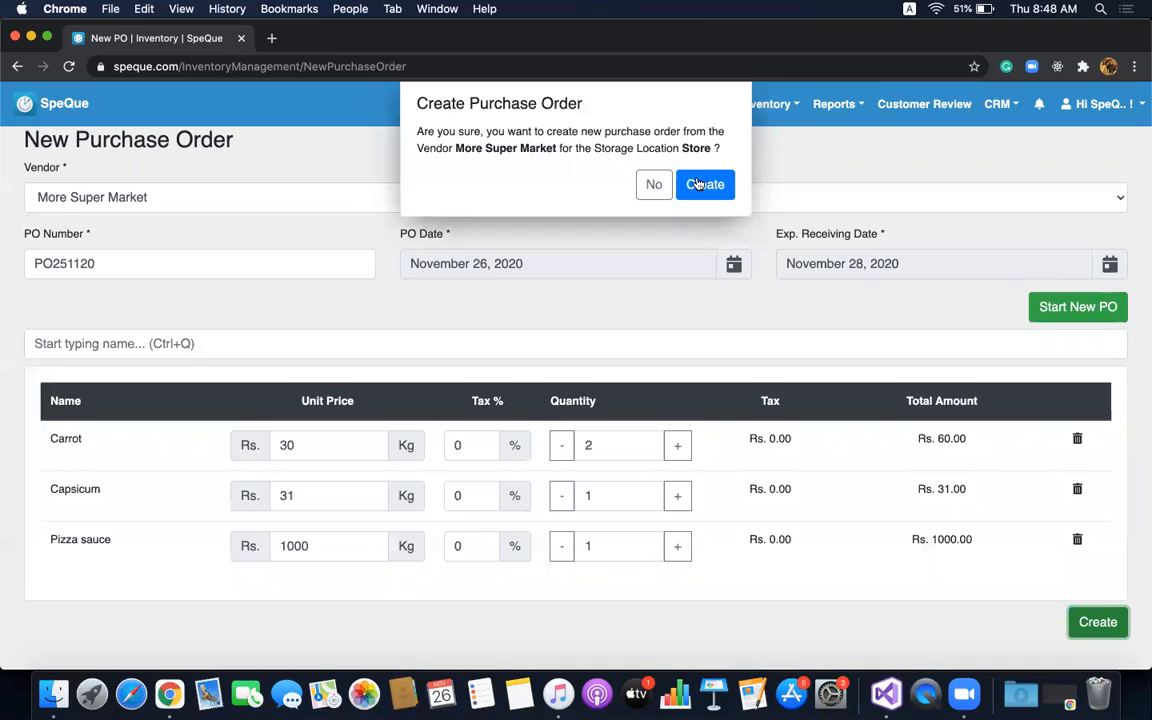
pyautogui.click(697, 183)
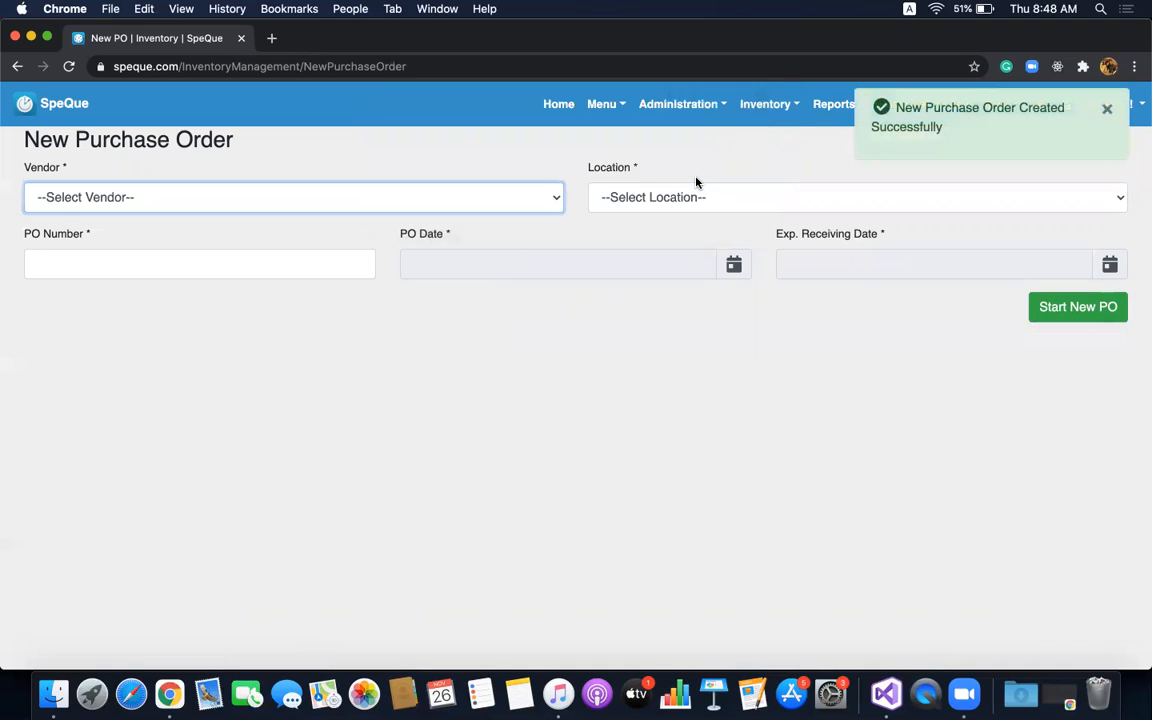
# Find the new More Super Market order in the list of purchase orders, view its details, request its printout and close the details.
pyautogui.click(775, 105)
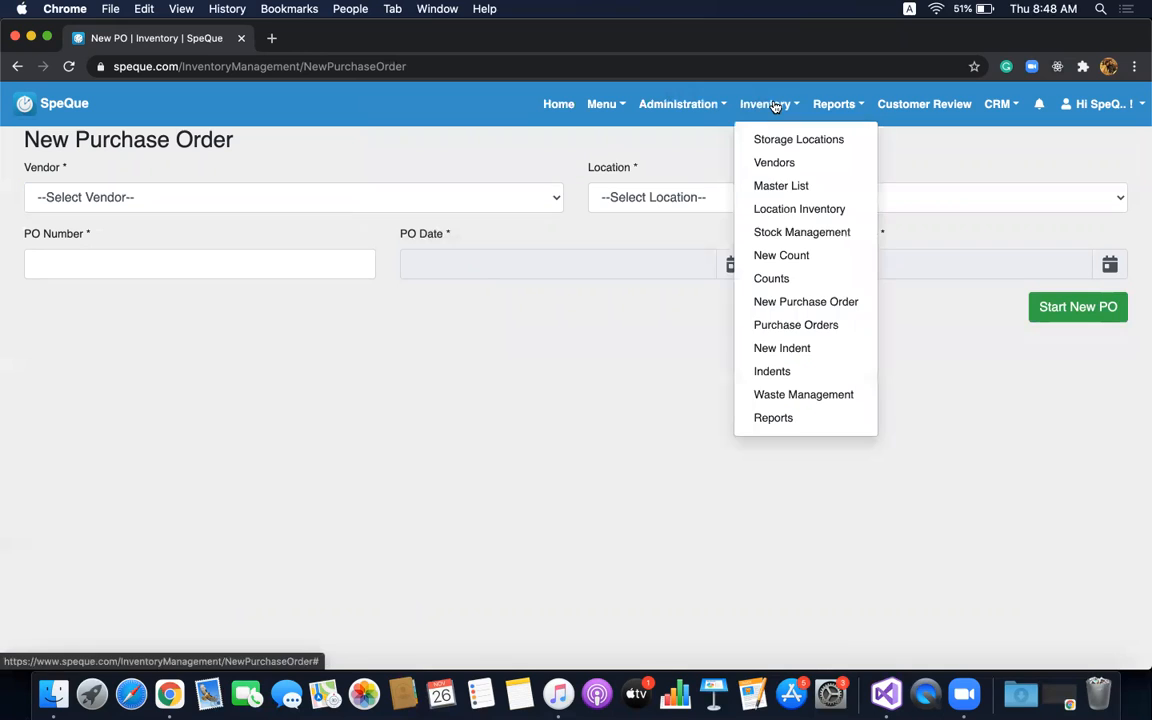
pyautogui.click(795, 325)
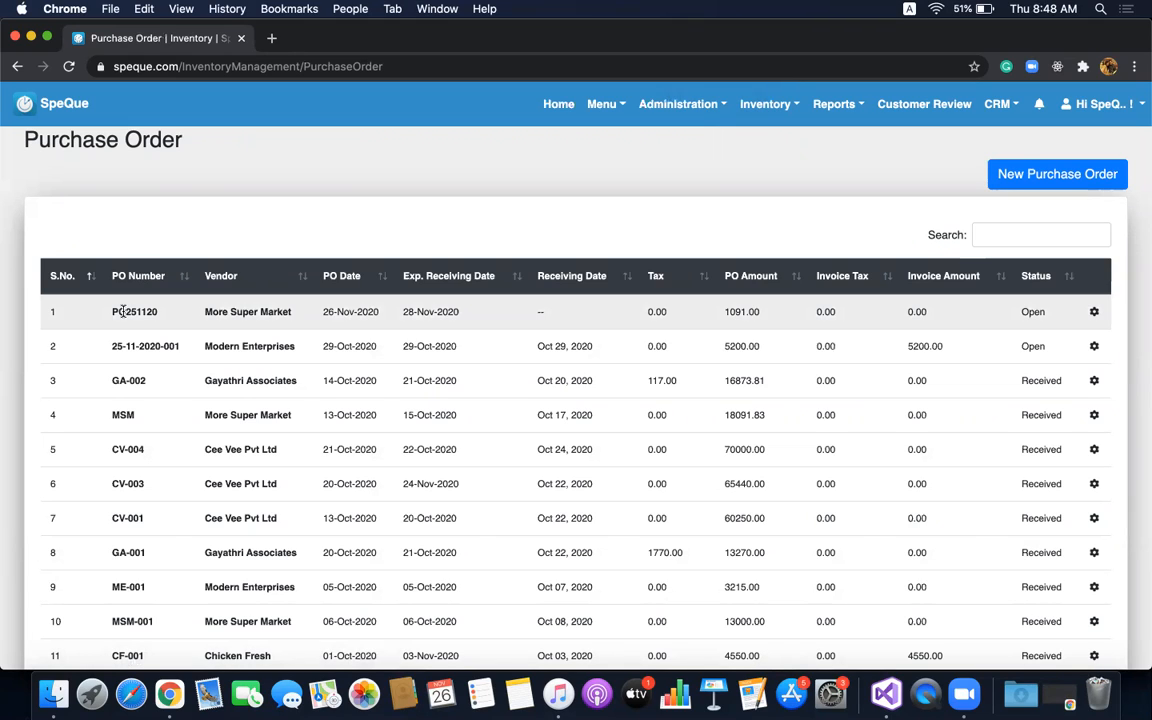
pyautogui.click(1096, 314)
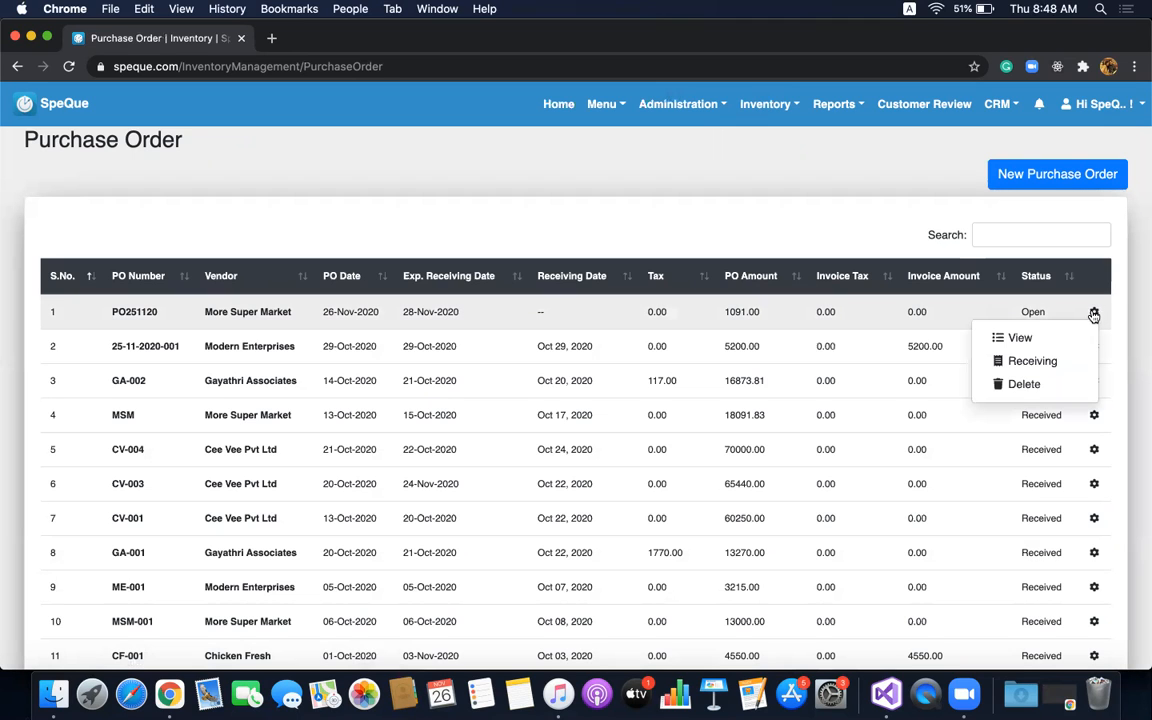
pyautogui.click(992, 335)
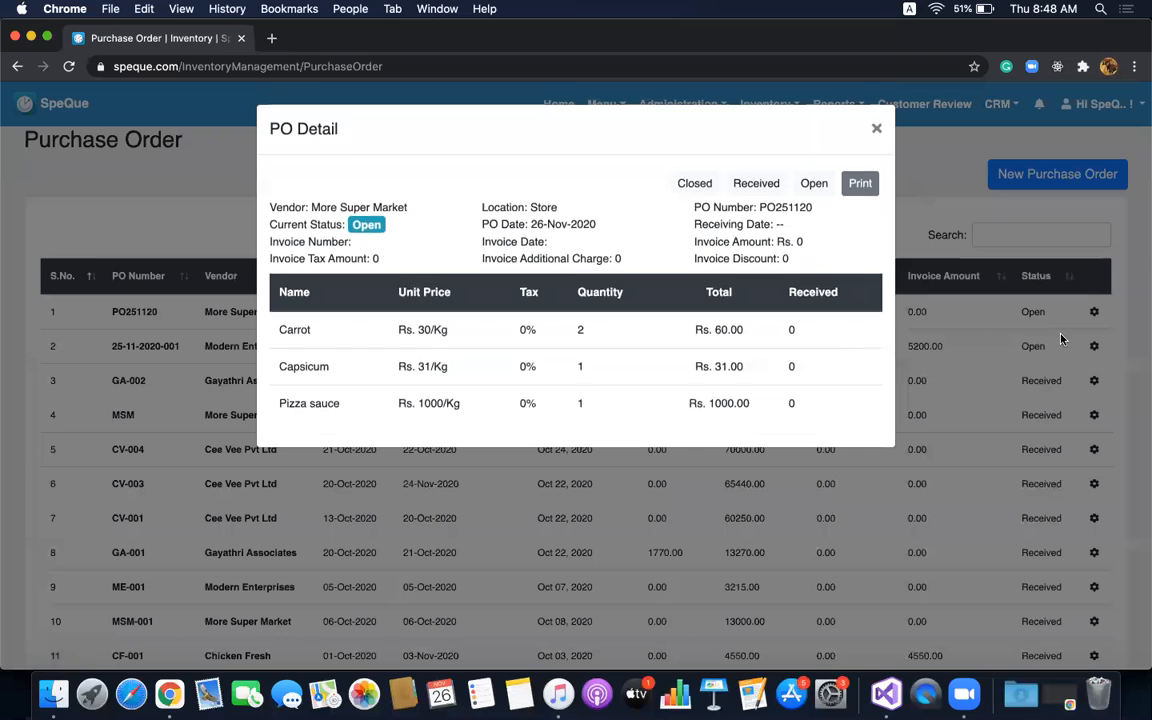
pyautogui.click(861, 182)
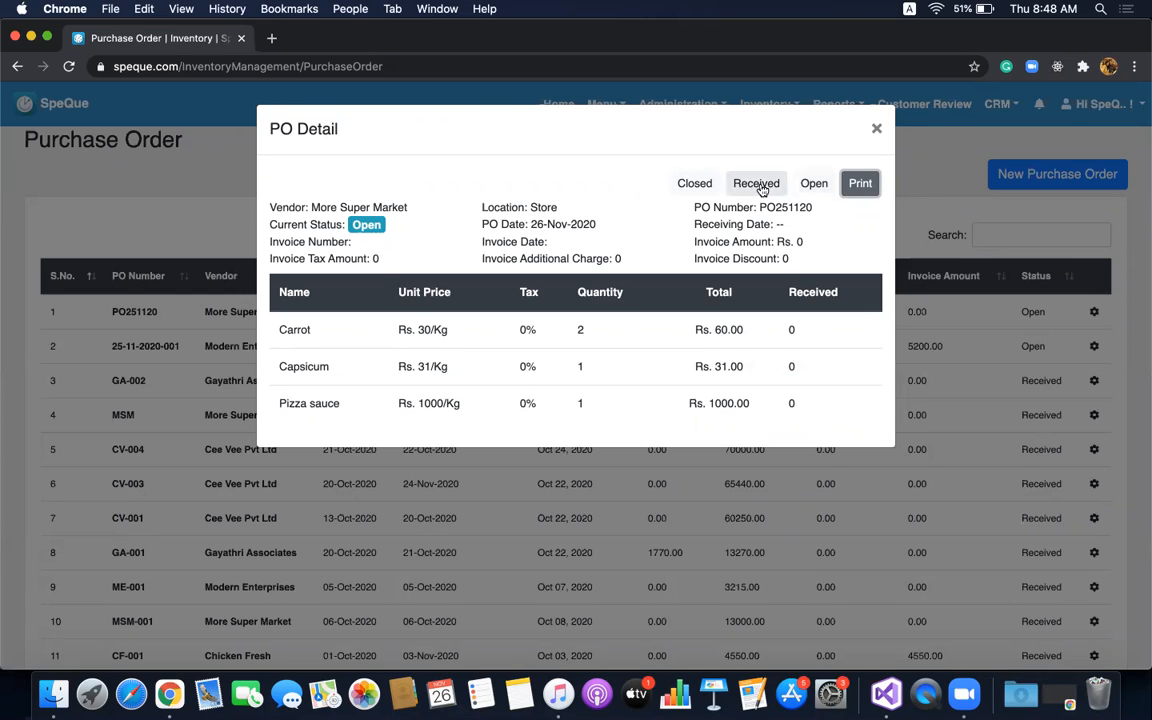
pyautogui.click(876, 133)
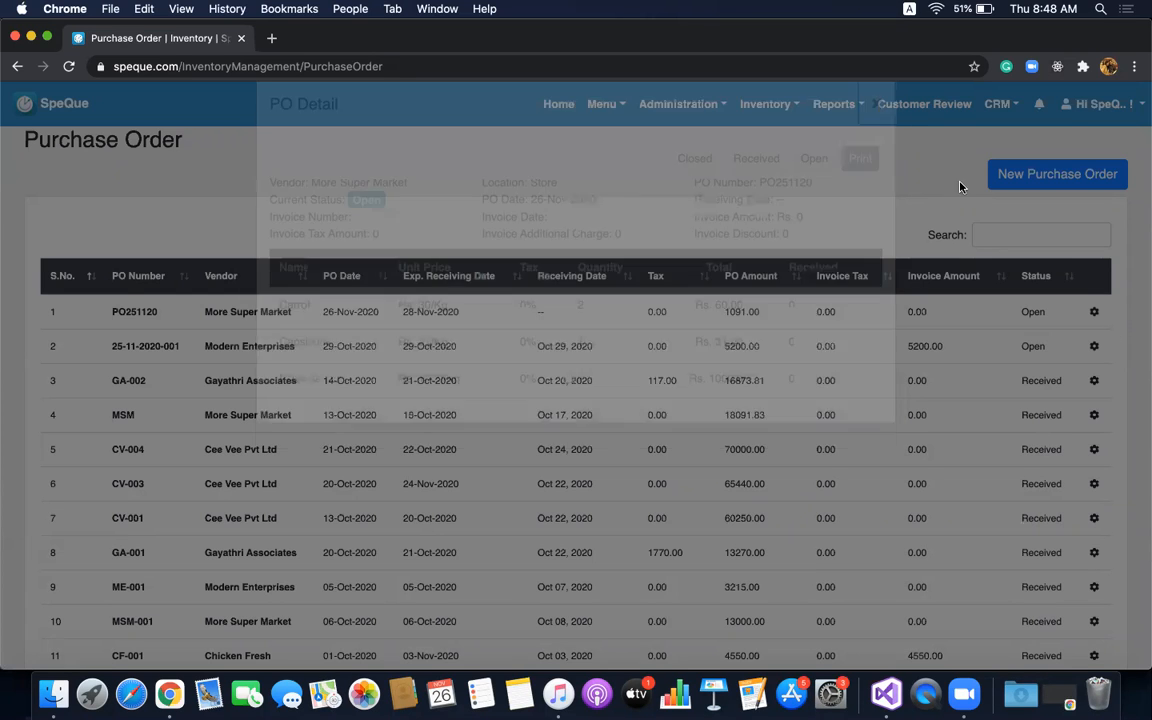
# Open receiving for the new More Super Market order and set the invoice date to November 26, 2020 and receiving date to November 27, 2020.
pyautogui.click(1095, 313)
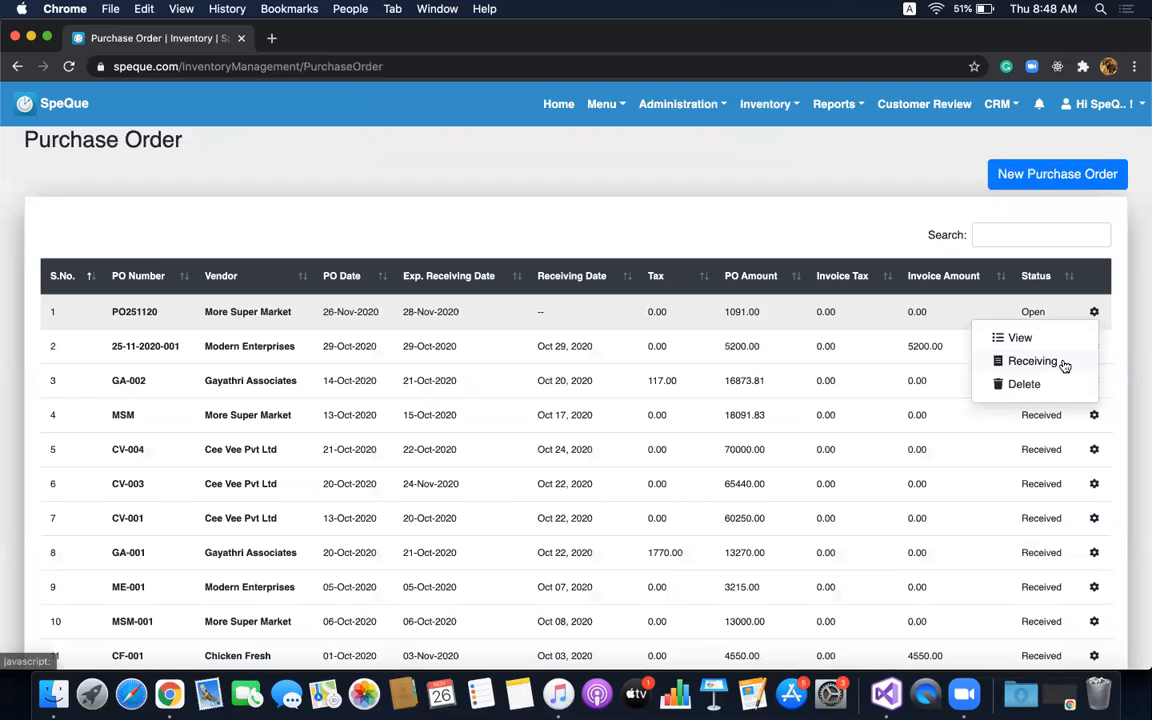
pyautogui.click(1033, 364)
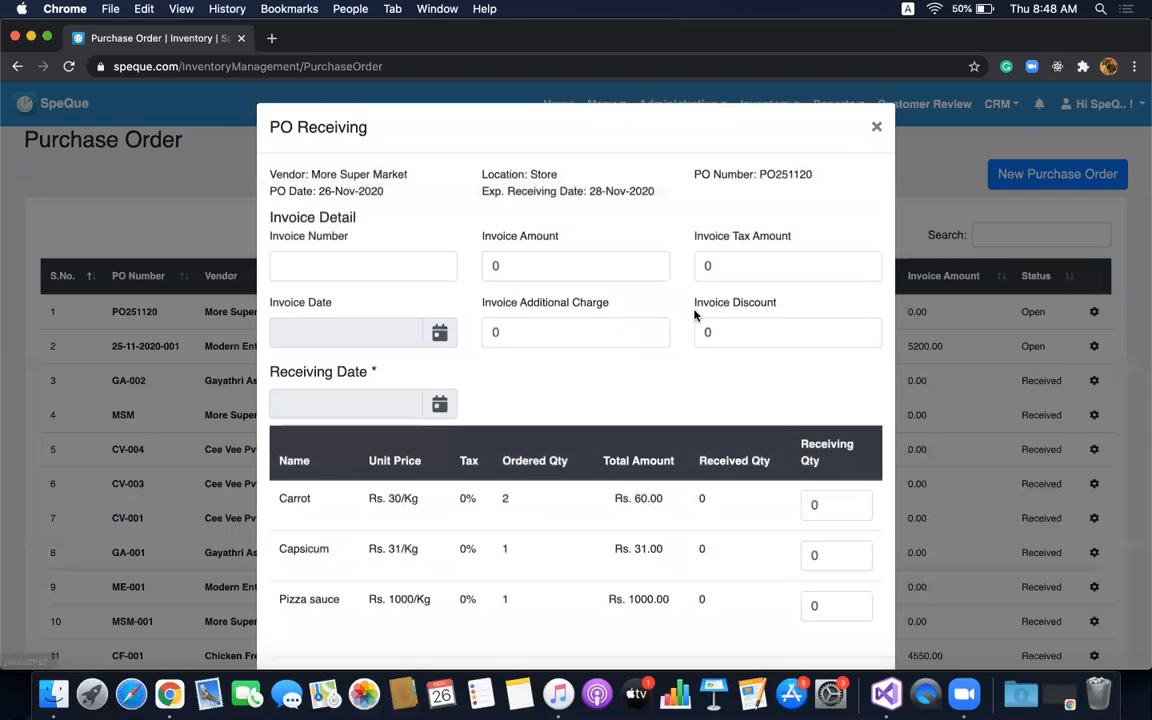
pyautogui.scroll(-2, 412, 276)
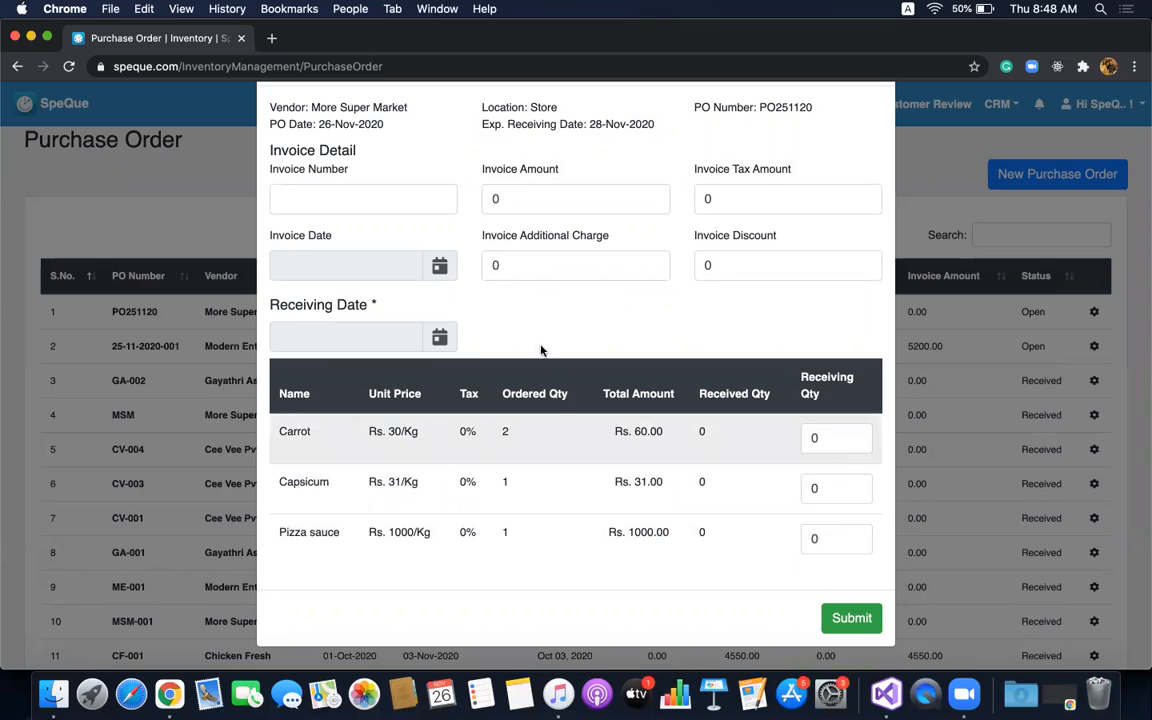
pyautogui.click(439, 266)
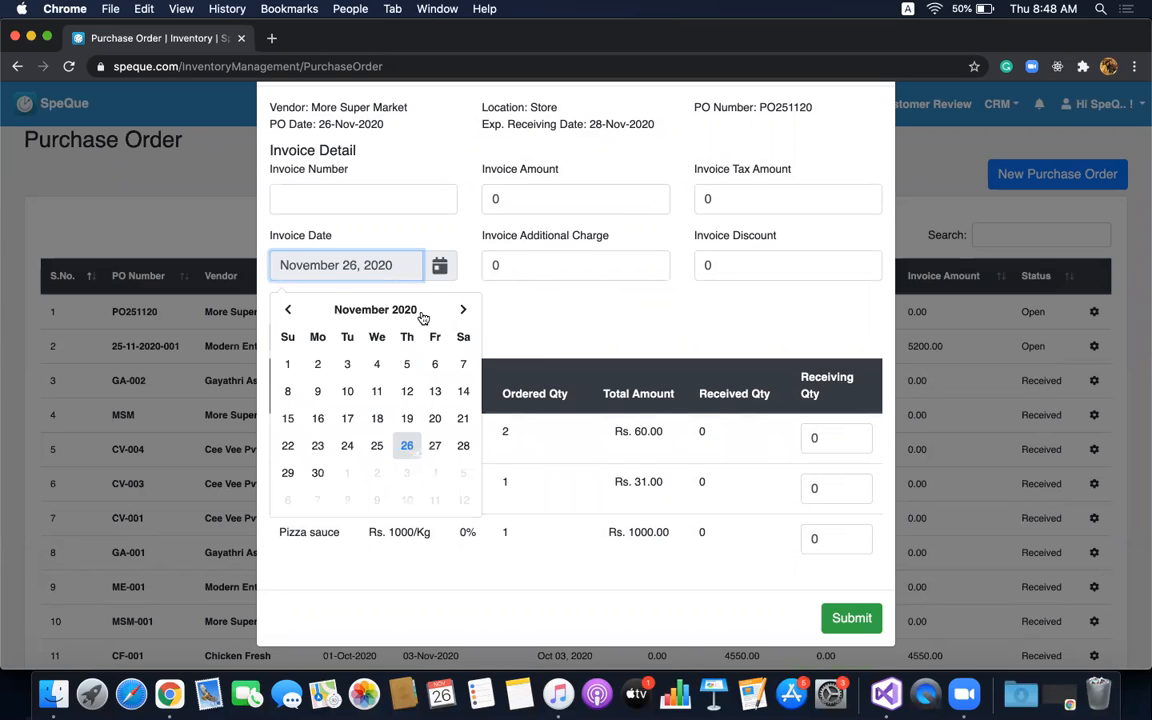
pyautogui.click(406, 442)
pyautogui.click(439, 337)
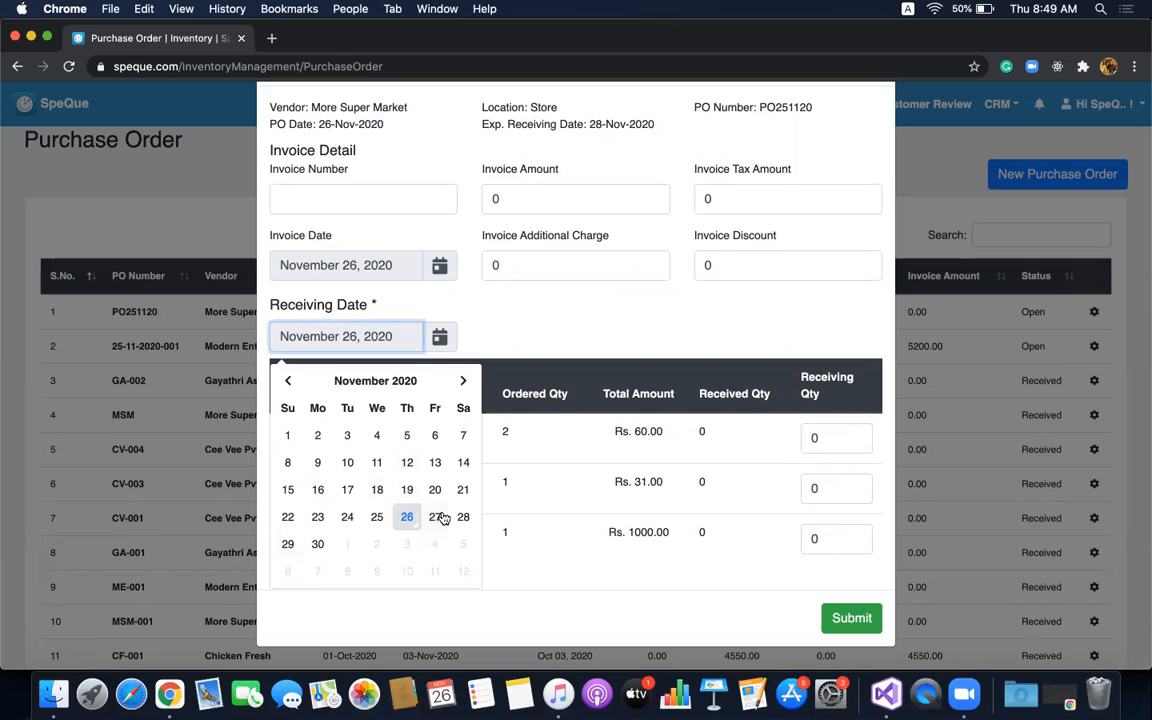
pyautogui.click(435, 517)
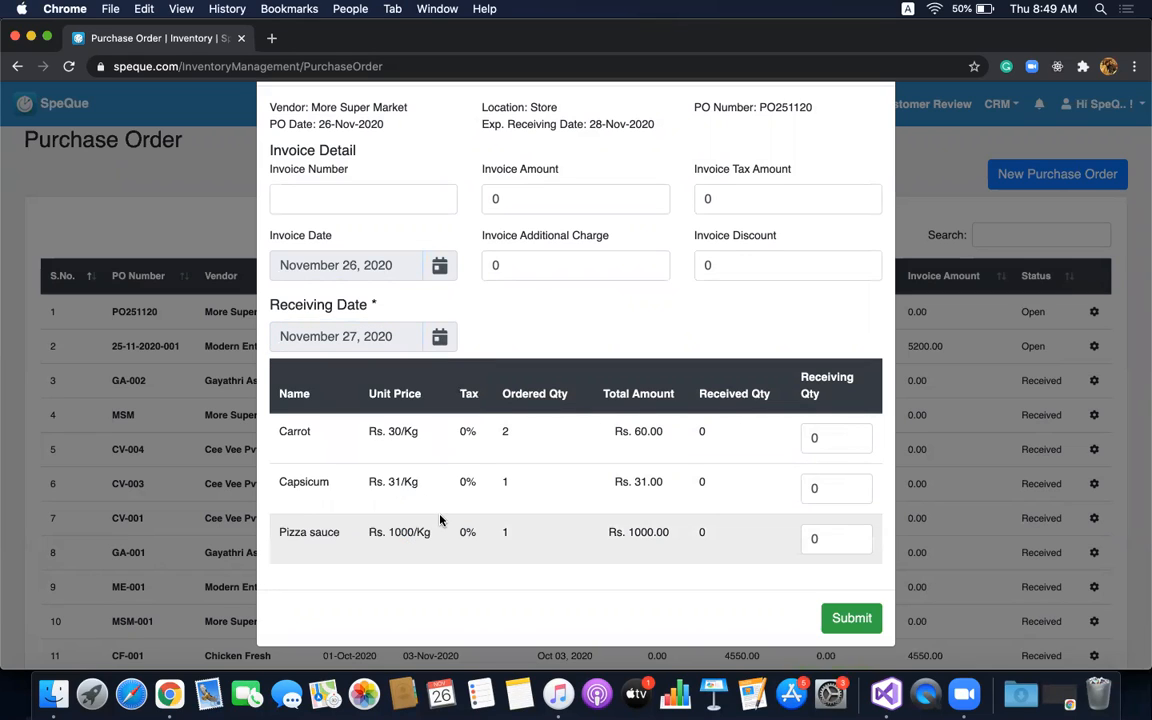
# Enter receiving quantities of 2 for Carrot, 1 for Capsicum and 1 for Pizza sauce, submit the receiving and check the order's status.
pyautogui.click(828, 440)
pyautogui.write('2')
pyautogui.click(825, 480)
pyautogui.write('1')
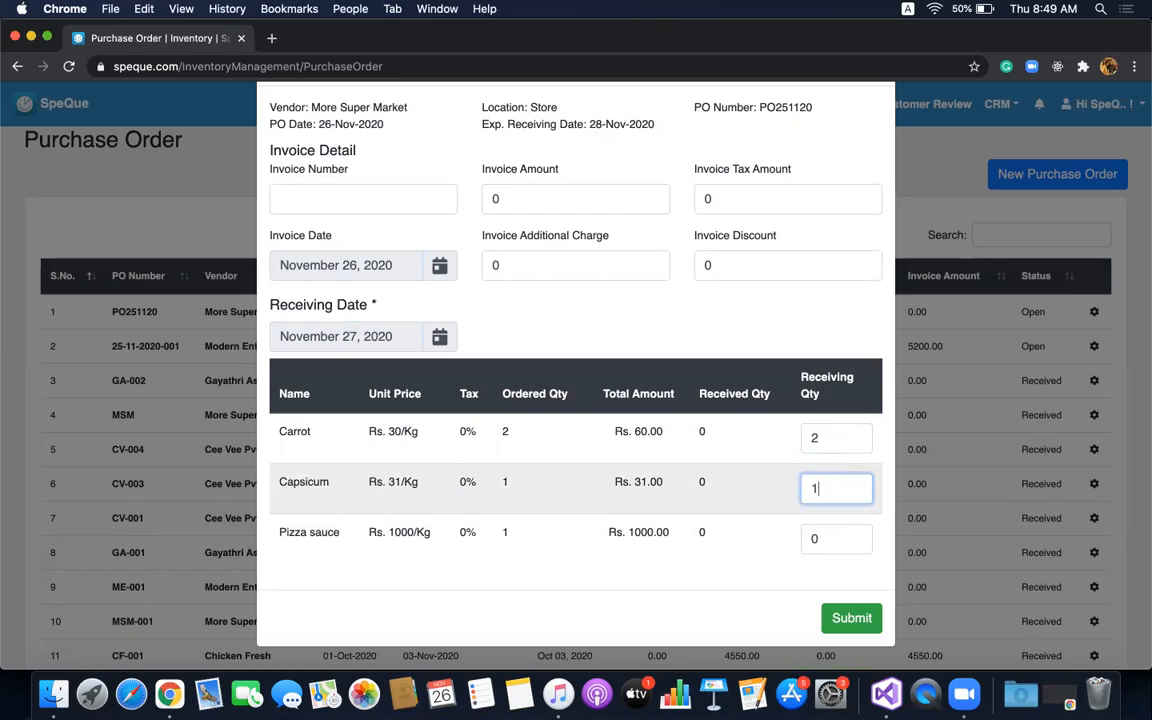
pyautogui.click(840, 536)
pyautogui.write('1')
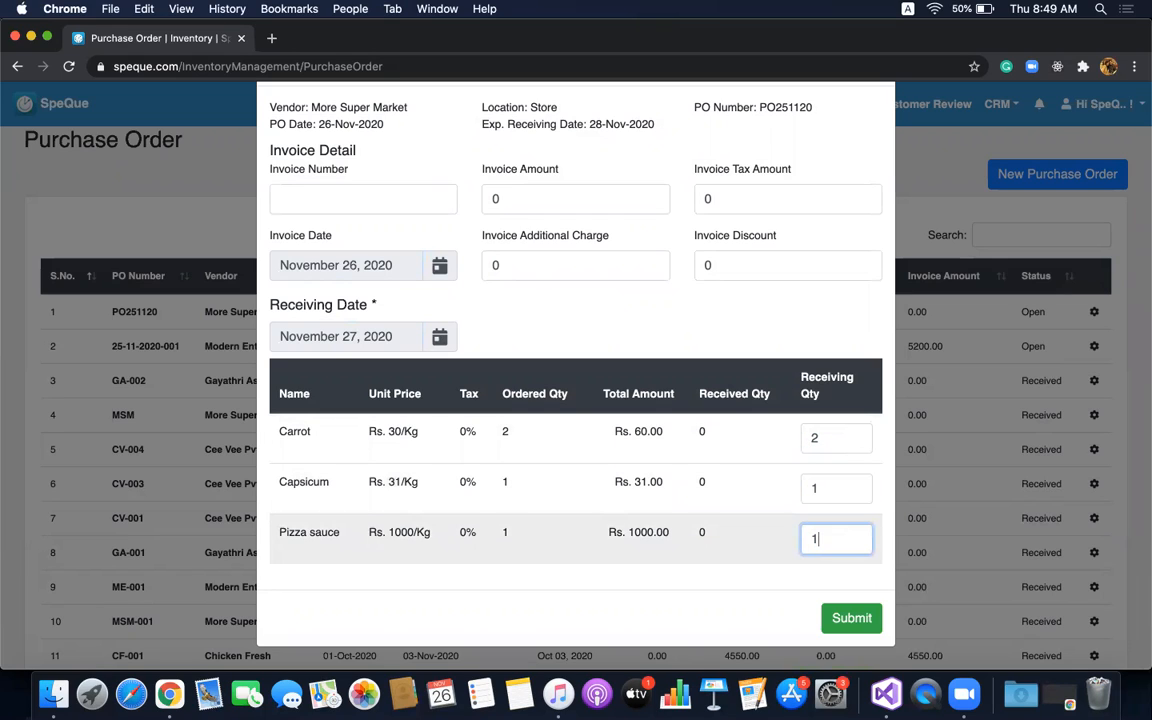
pyautogui.click(852, 618)
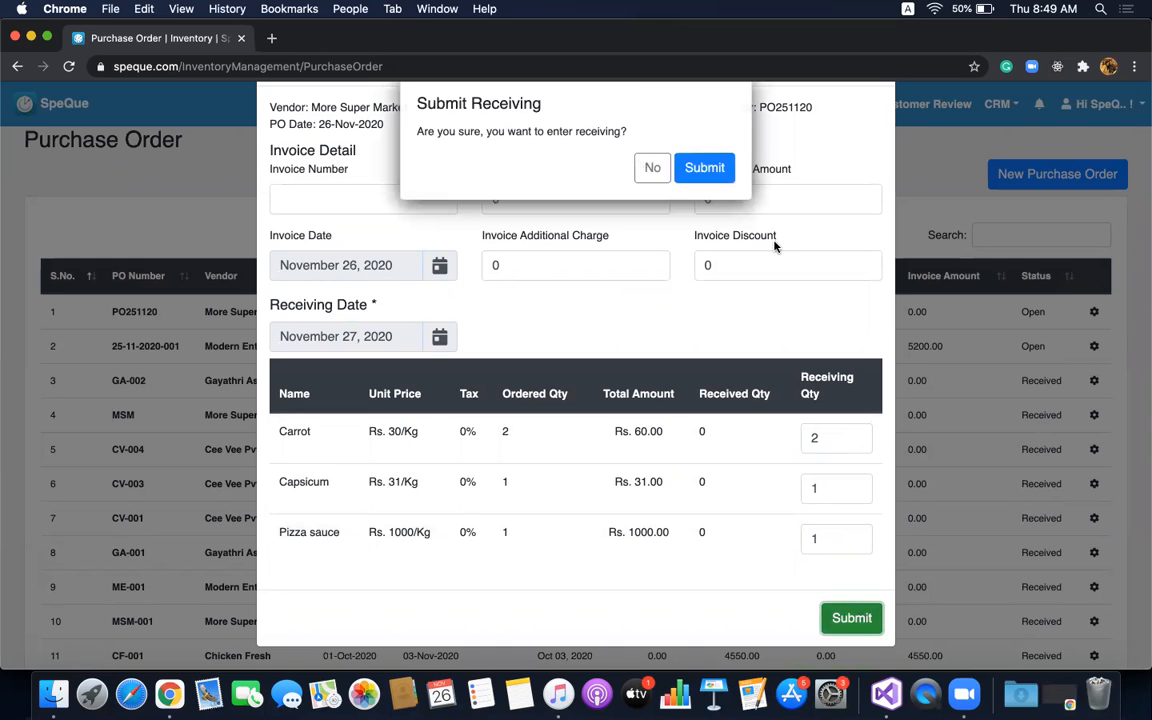
pyautogui.click(706, 168)
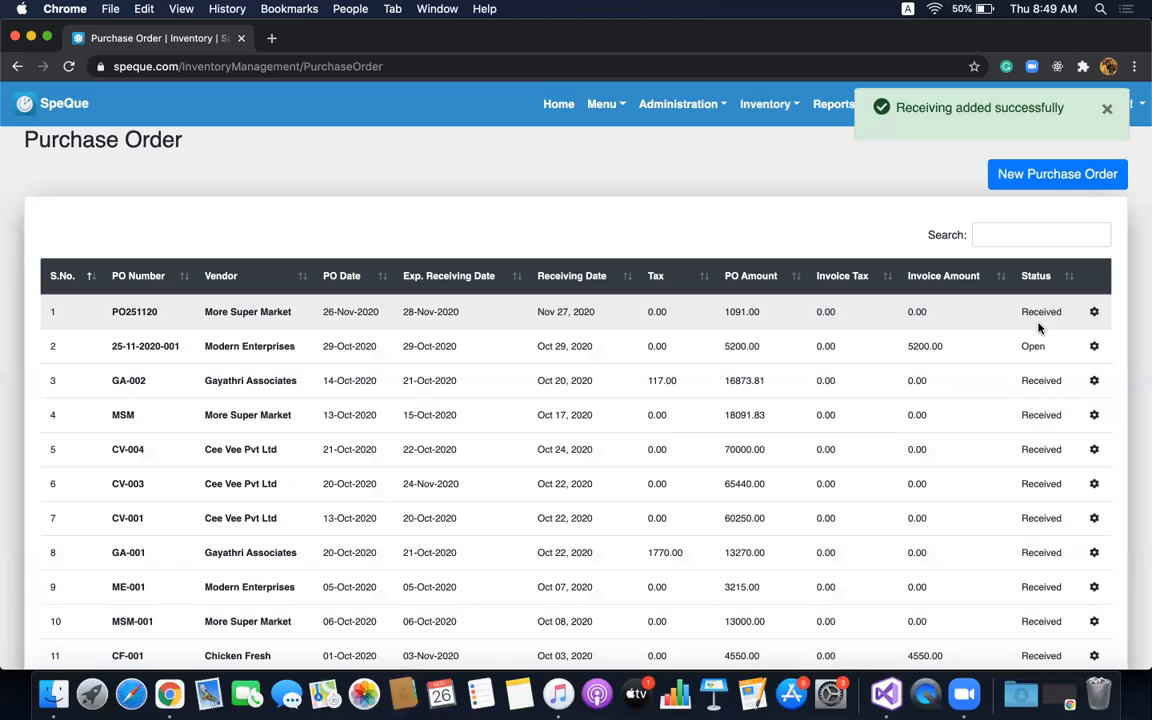
pyautogui.doubleClick(1037, 316)
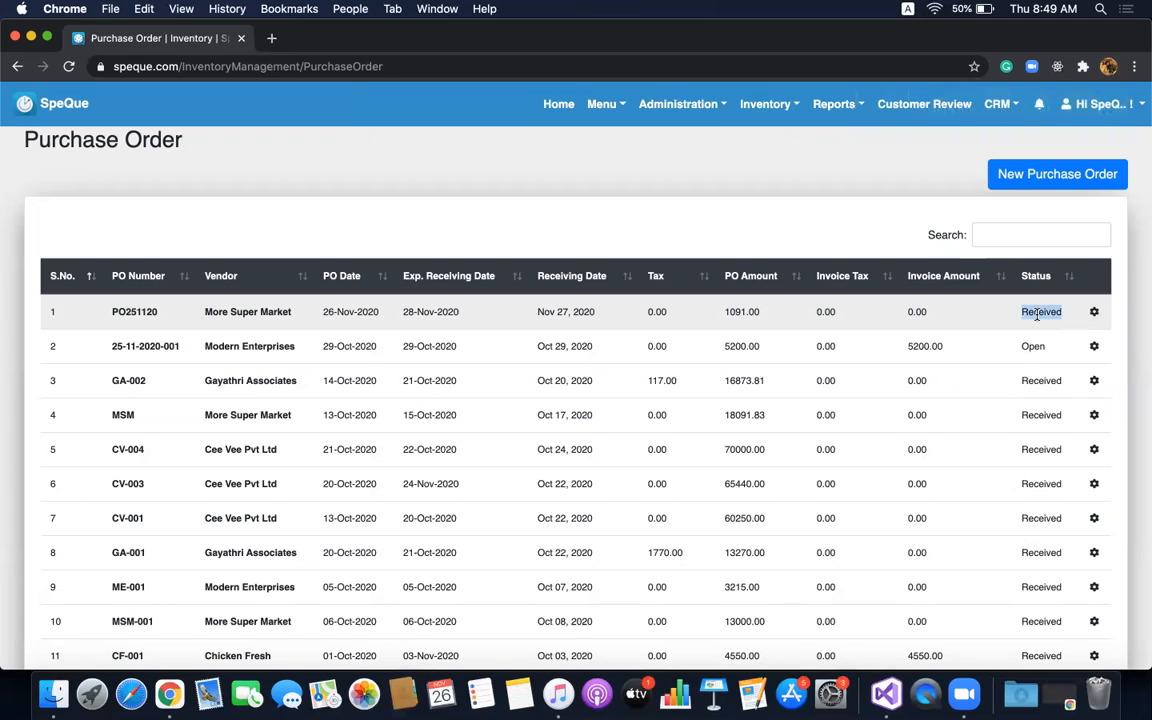